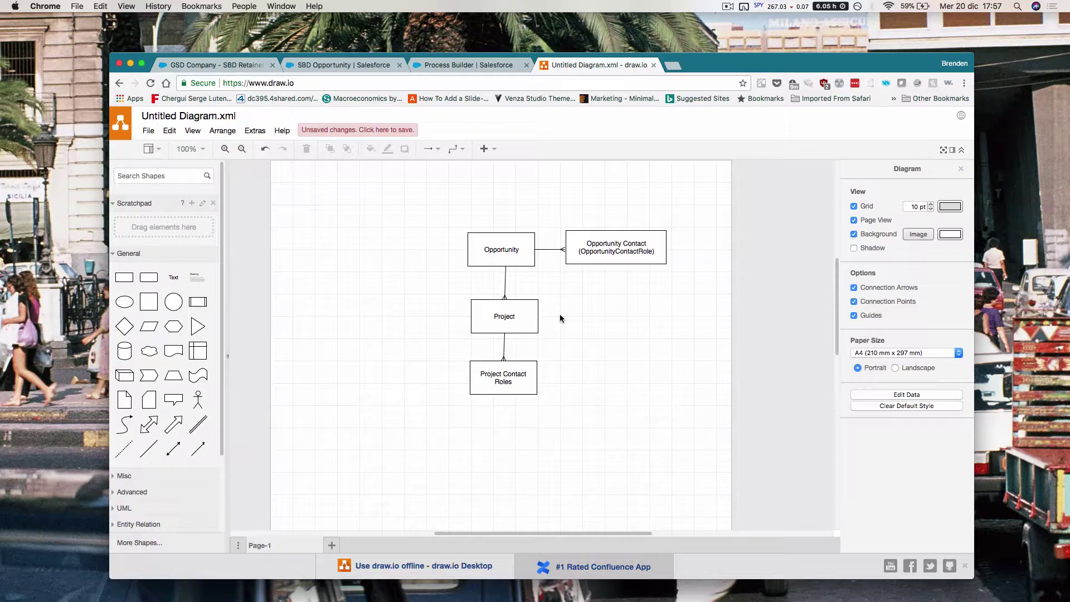
Review the Project, Opportunity, Opportunity Contact and Project Contact Roles objects in the data model diagram
{"action": "left_click", "coordinate": [512, 311]}
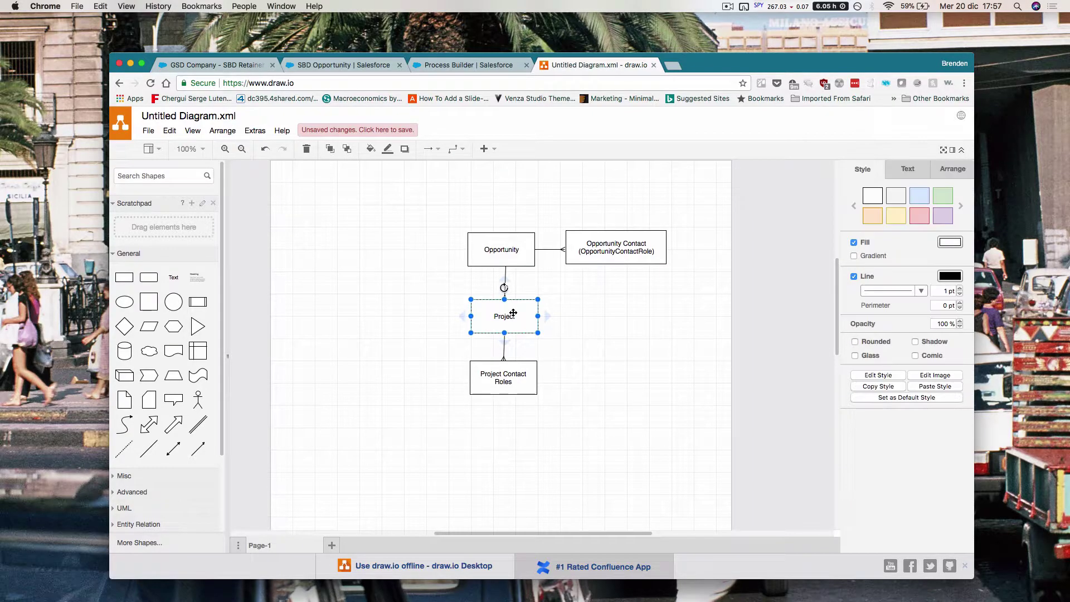
{"action": "left_click", "coordinate": [244, 65]}
{"action": "left_click", "coordinate": [379, 329]}
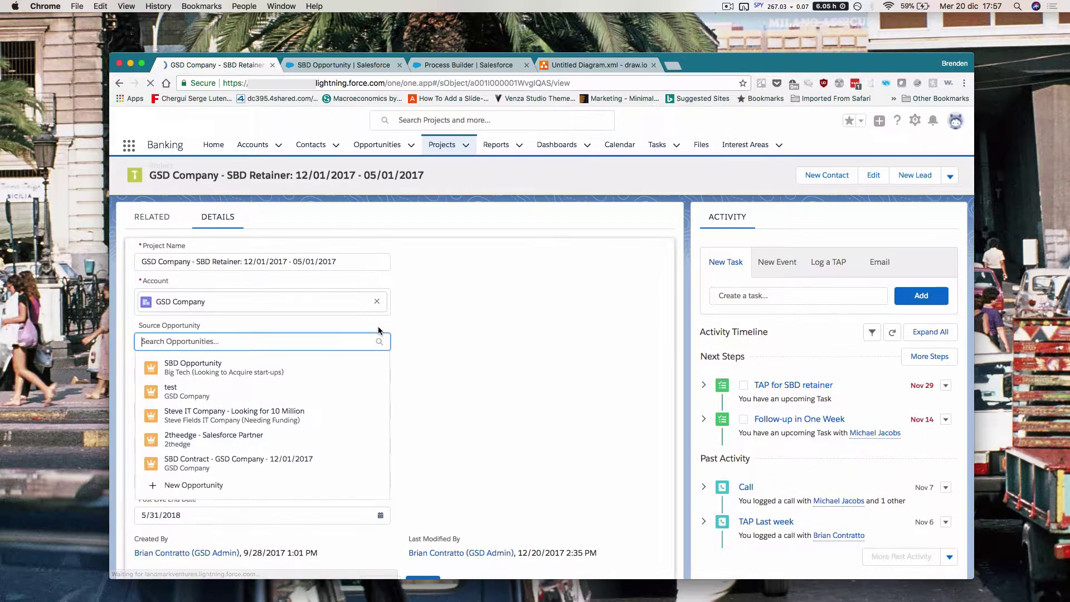
{"action": "left_click", "coordinate": [592, 66]}
{"action": "left_click", "coordinate": [497, 253]}
{"action": "left_click", "coordinate": [616, 253]}
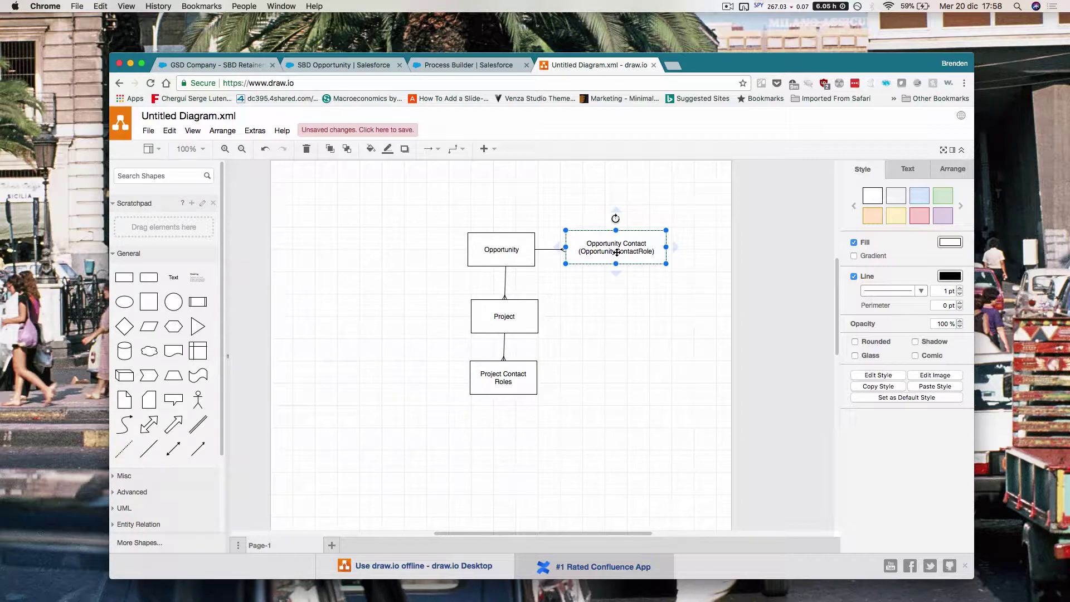
{"action": "left_click", "coordinate": [578, 386]}
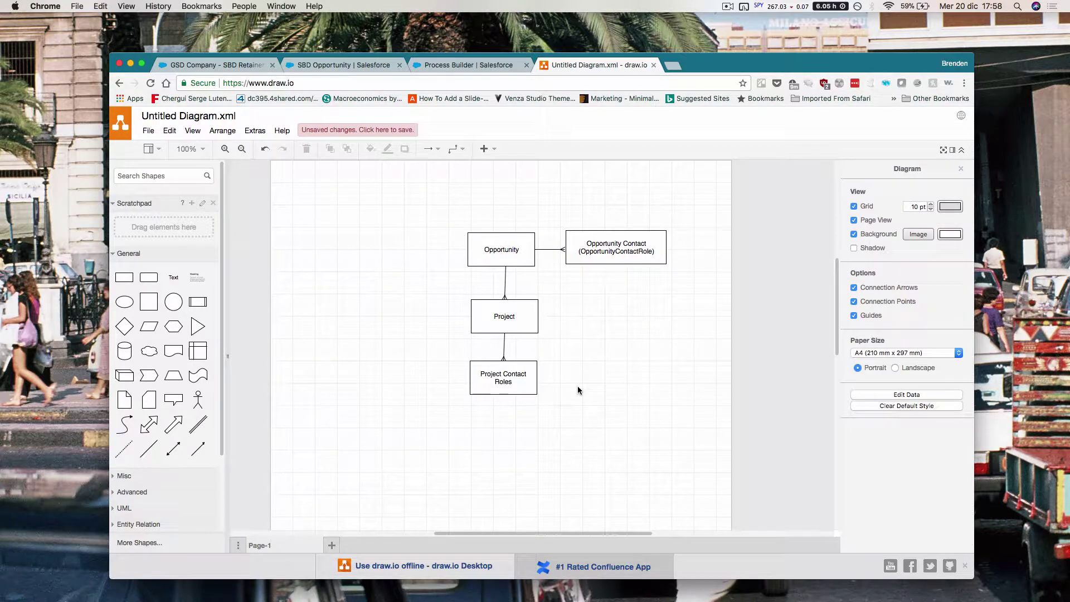
{"action": "left_click", "coordinate": [519, 379]}
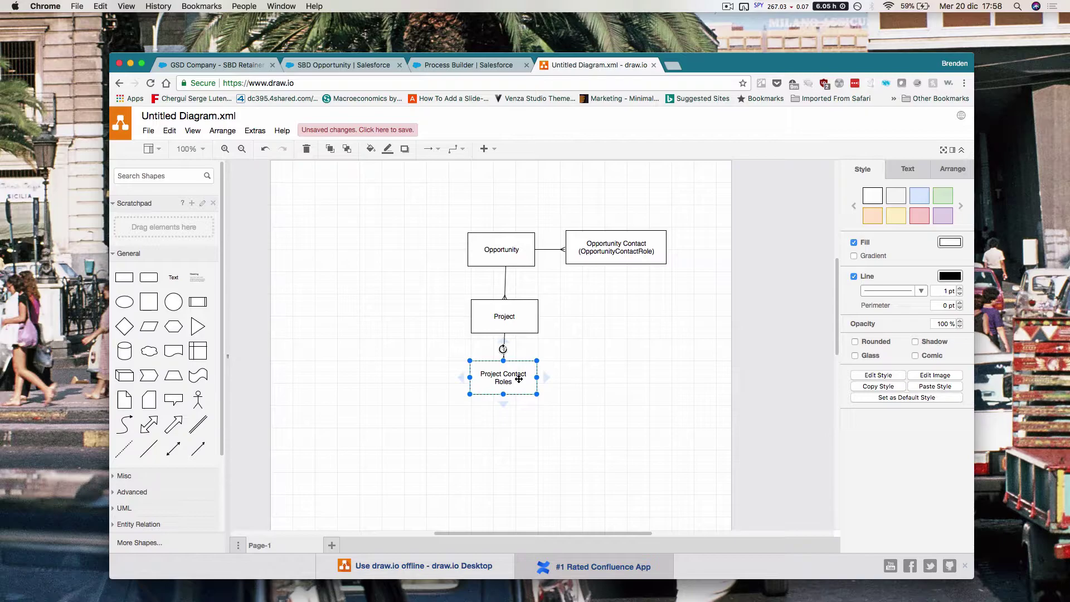
Check the GSD Company project's related lists, where Project Contact Roles shows 0 records
{"action": "left_click", "coordinate": [211, 65]}
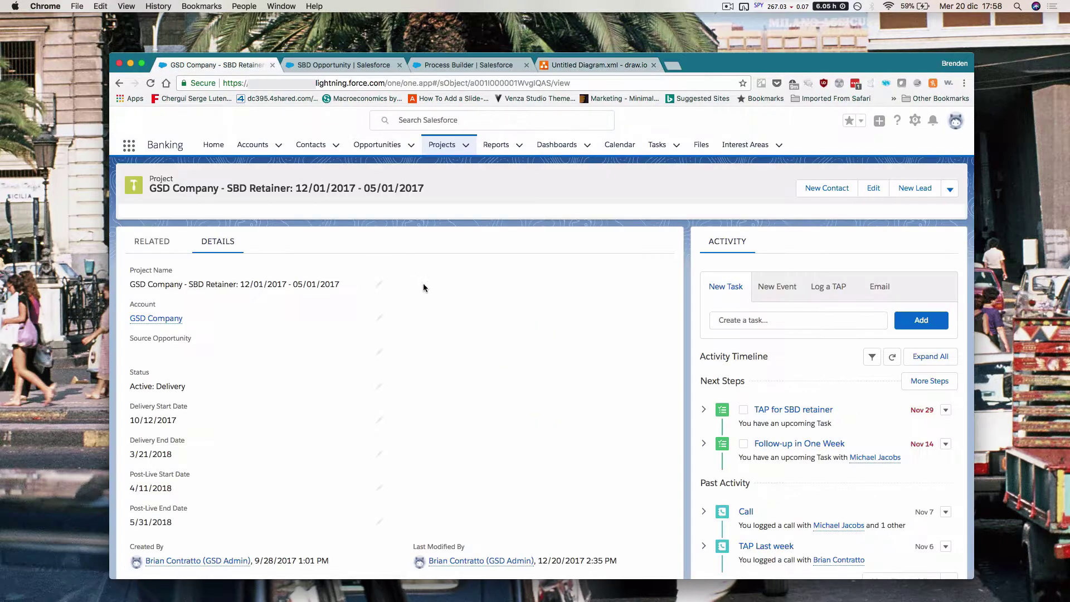
{"action": "left_click", "coordinate": [159, 241]}
{"action": "scroll", "coordinate": [232, 370], "scroll_direction": "down", "scroll_amount": 5}
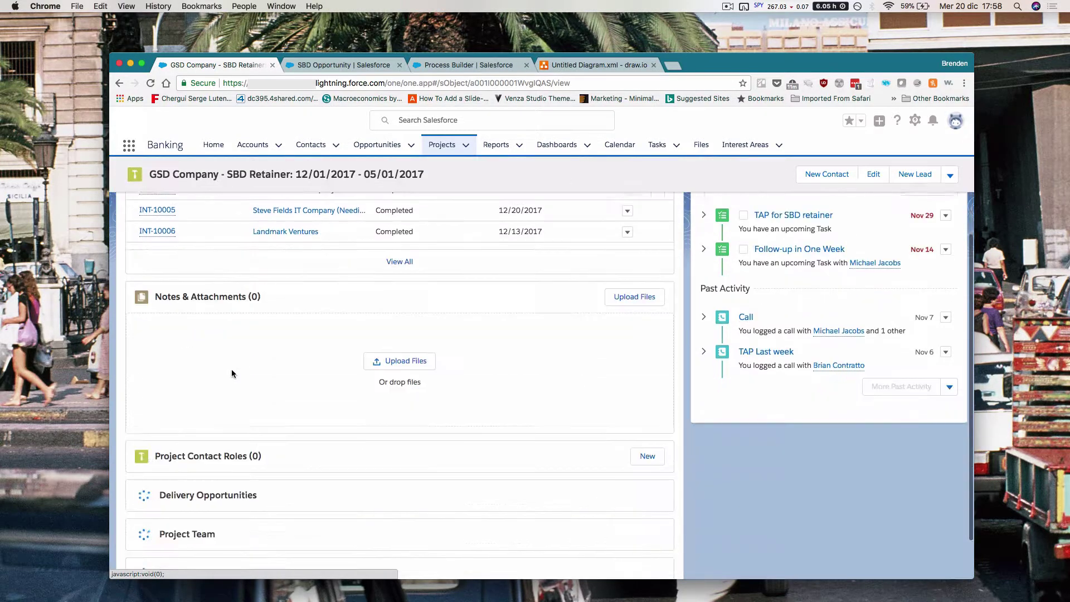
{"action": "scroll", "coordinate": [235, 385], "scroll_direction": "down", "scroll_amount": 1}
{"action": "left_click_drag", "start_coordinate": [285, 398], "coordinate": [225, 389]}
{"action": "left_click", "coordinate": [343, 399]}
{"action": "scroll", "coordinate": [342, 400], "scroll_direction": "up", "scroll_amount": 10}
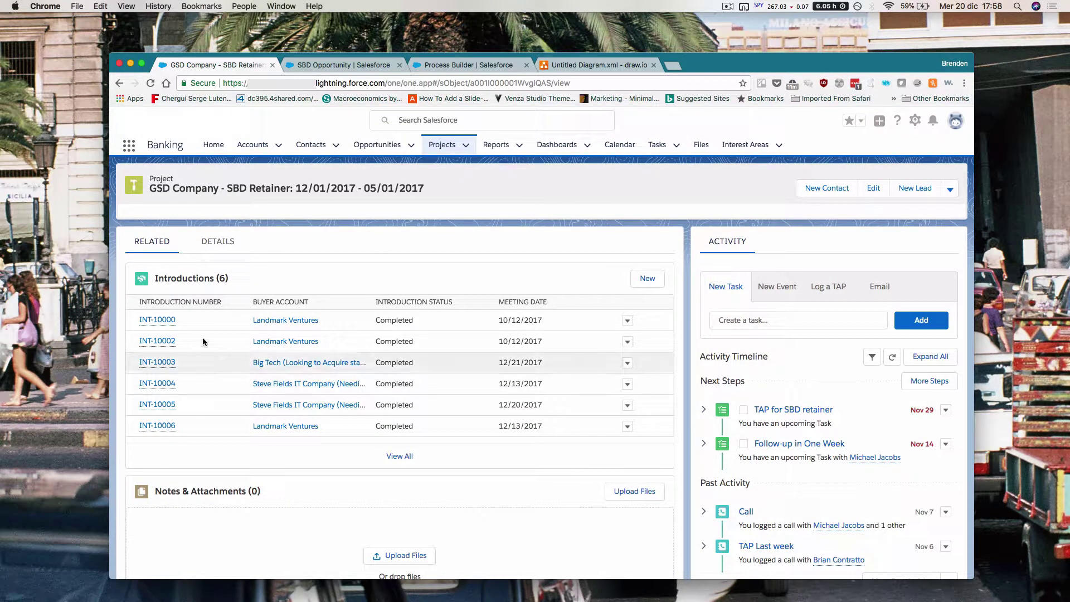
{"action": "left_click", "coordinate": [229, 246]}
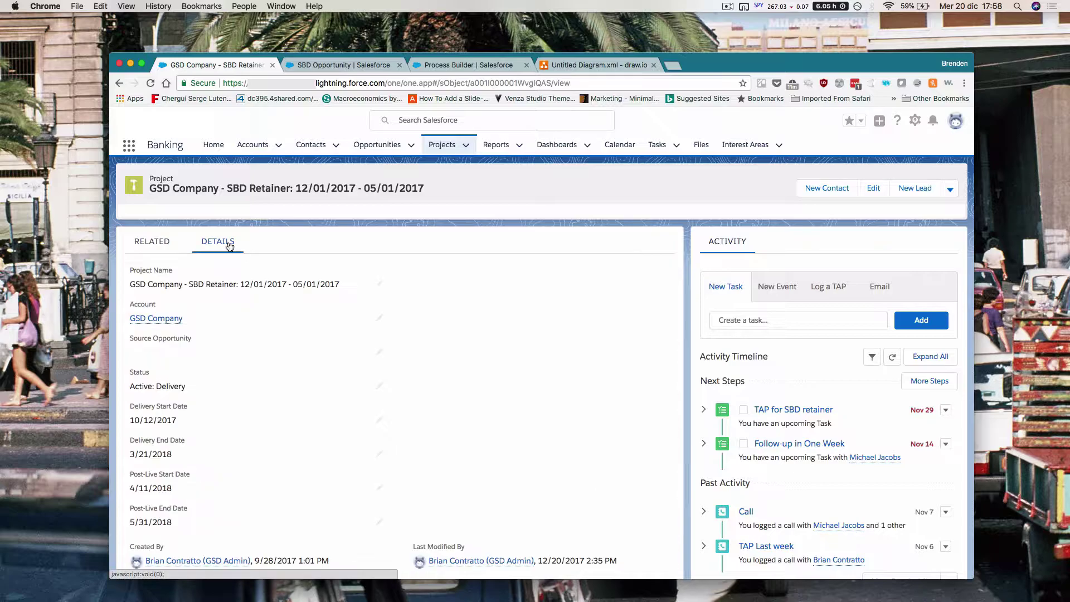
{"action": "left_click", "coordinate": [480, 65]}
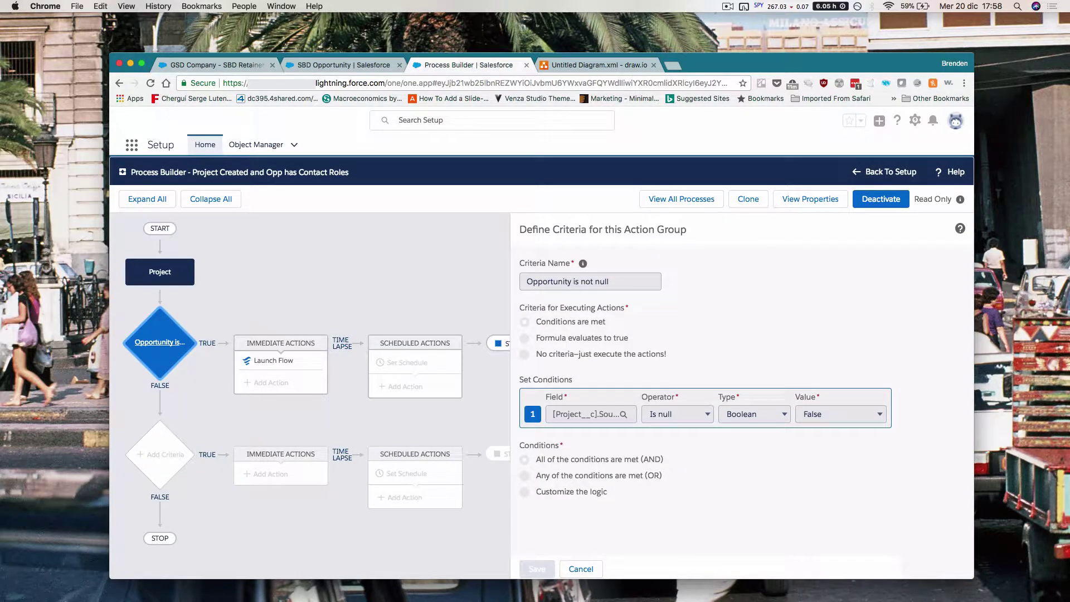
{"action": "key", "text": "super+1"}
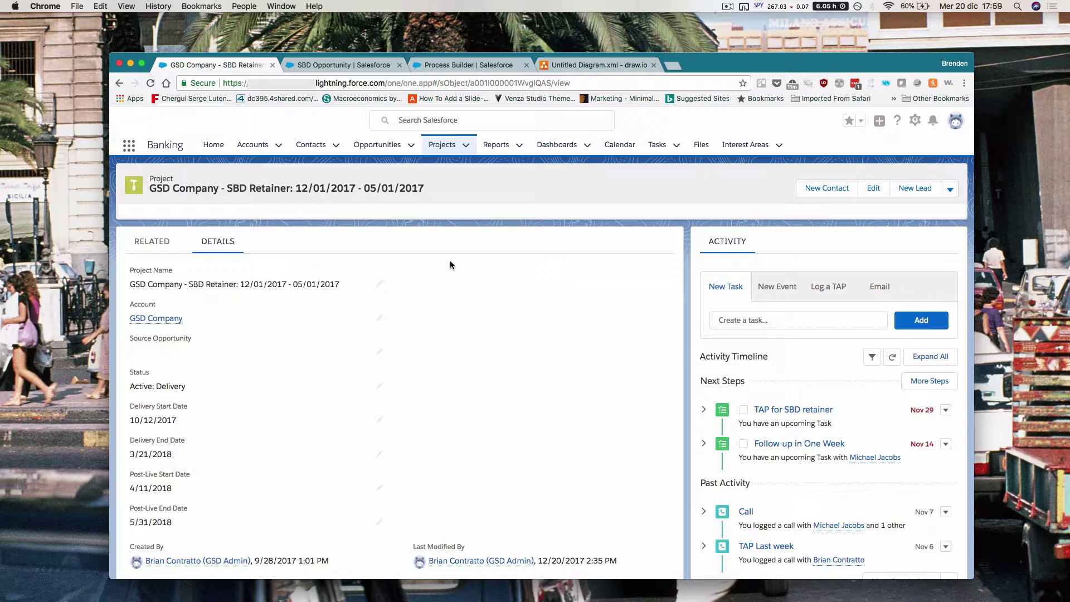
Show Project Contact Role's Fields & Relationships in Object Manager, noting the Contact, Project and Role fields
{"action": "left_click", "coordinate": [914, 123]}
{"action": "left_click", "coordinate": [874, 151]}
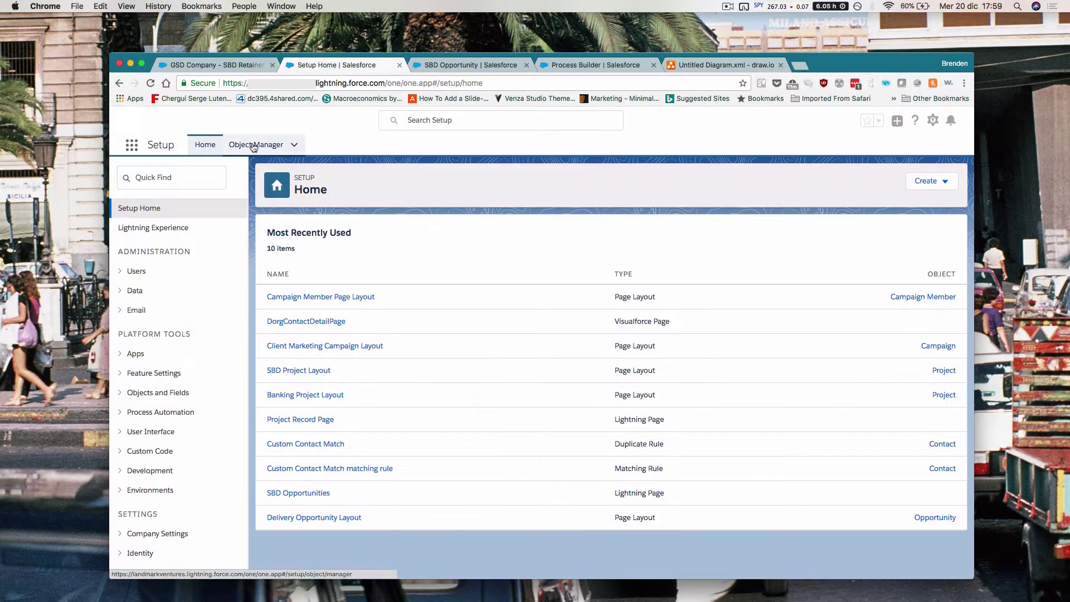
{"action": "left_click", "coordinate": [255, 144]}
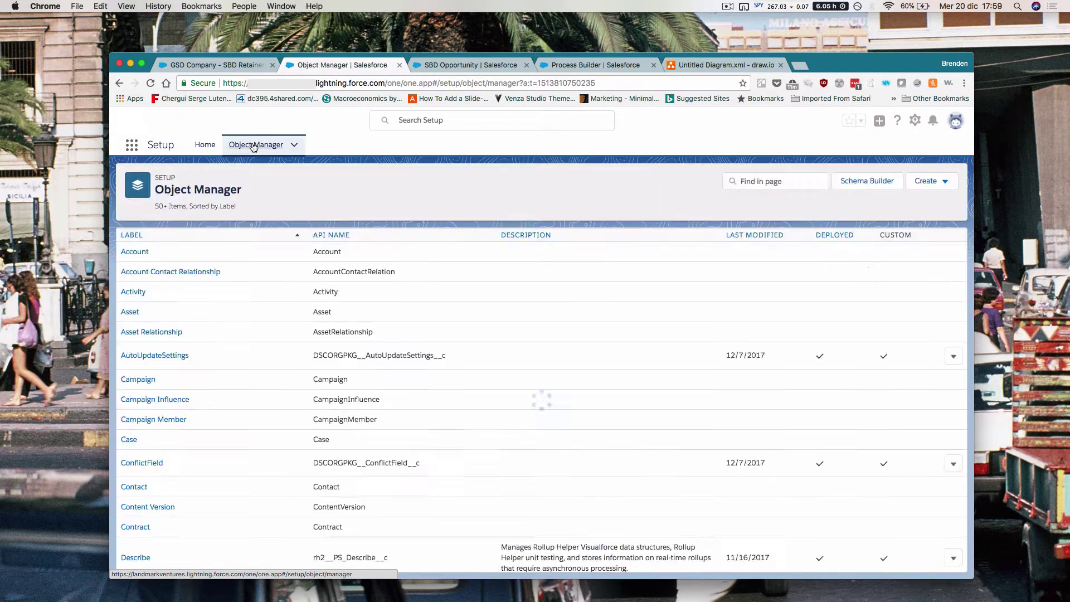
{"action": "scroll", "coordinate": [189, 409], "scroll_direction": "down", "scroll_amount": 15}
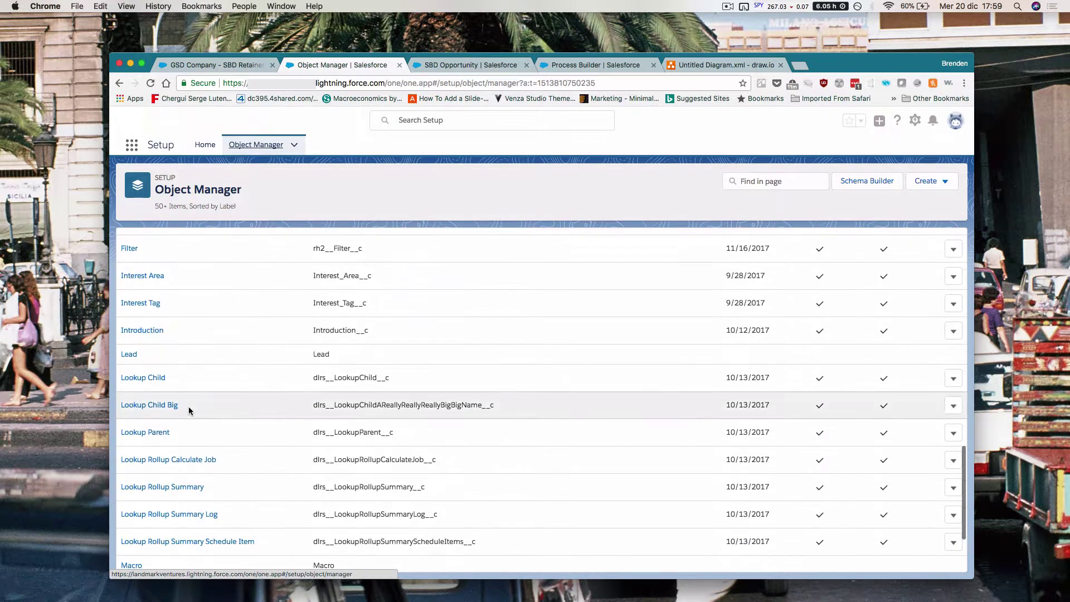
{"action": "scroll", "coordinate": [189, 408], "scroll_direction": "down", "scroll_amount": 5}
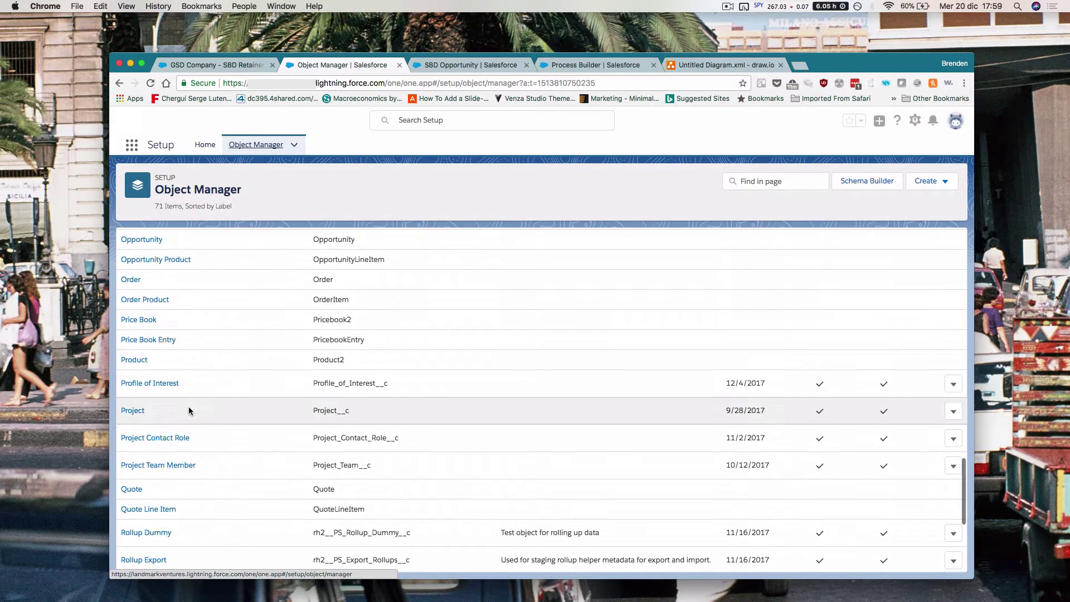
{"action": "left_click", "coordinate": [168, 438]}
{"action": "left_click", "coordinate": [210, 241]}
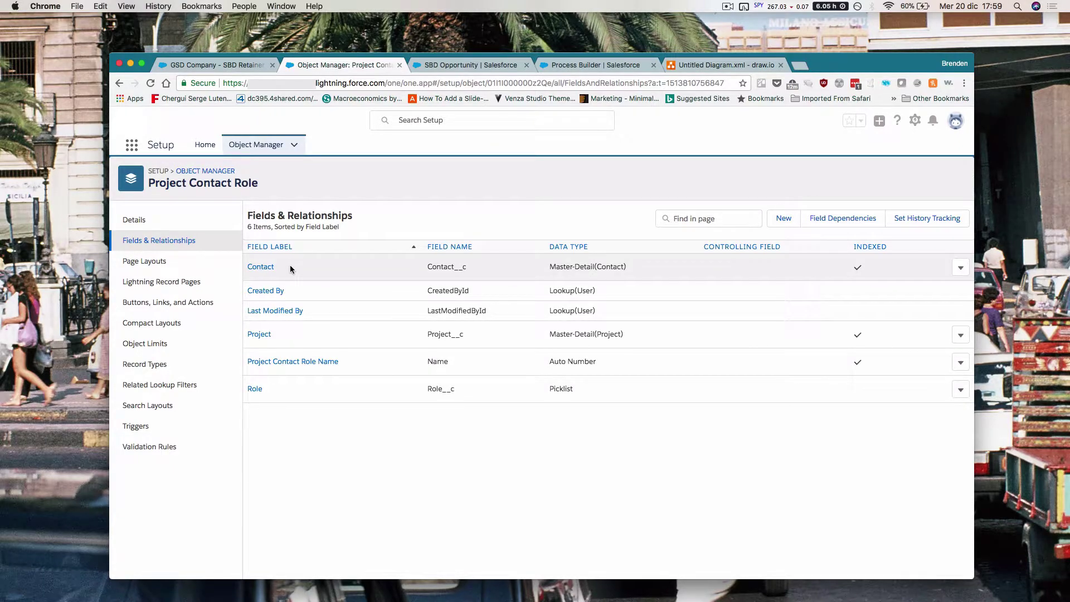
{"action": "left_click_drag", "start_coordinate": [290, 269], "coordinate": [258, 266]}
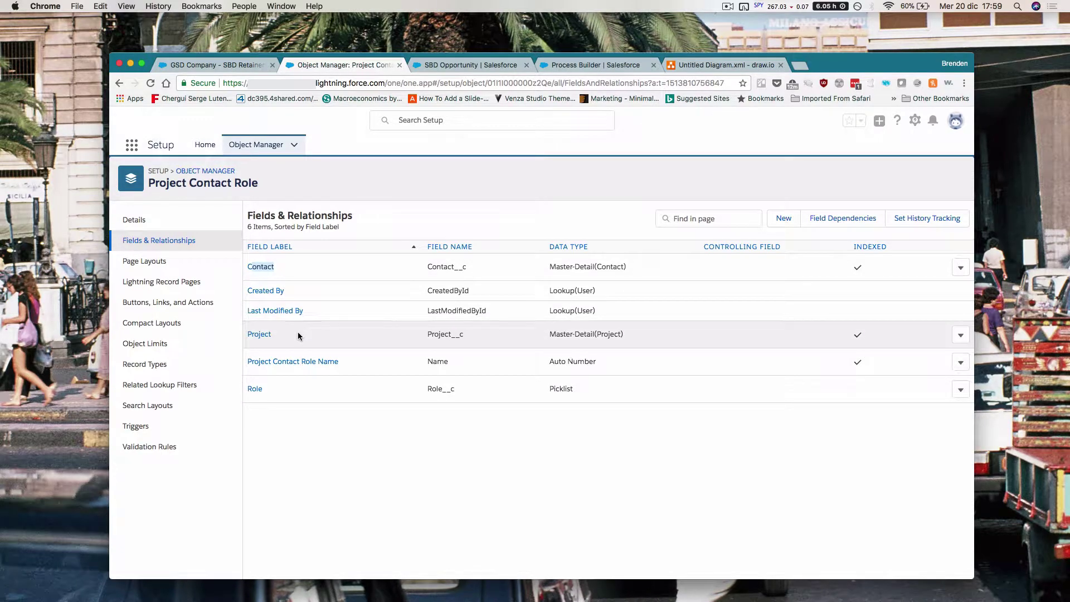
{"action": "left_click_drag", "start_coordinate": [272, 336], "coordinate": [246, 335]}
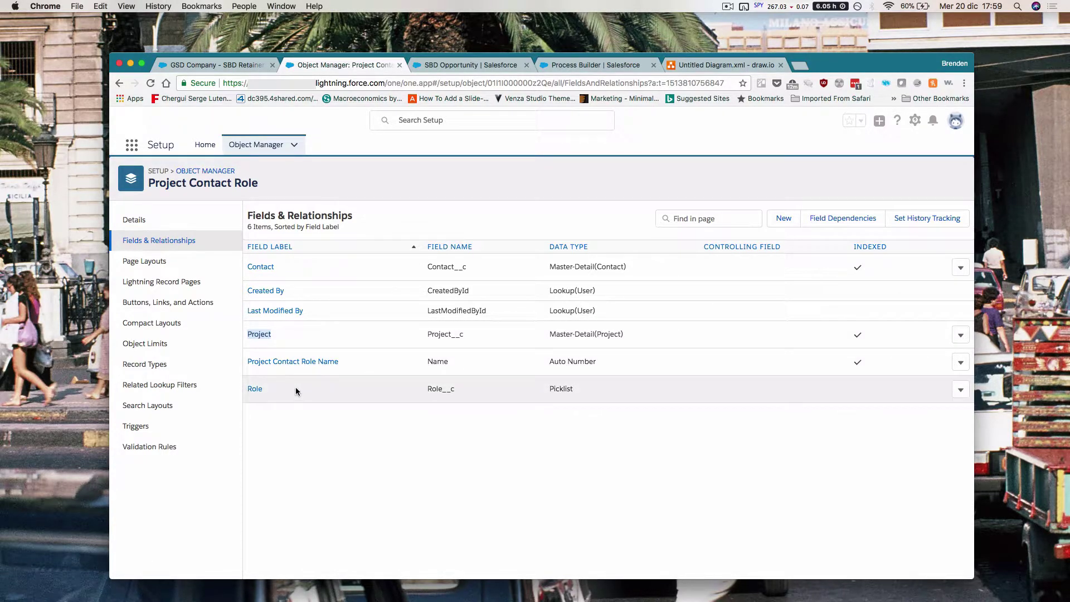
{"action": "left_click_drag", "start_coordinate": [285, 389], "coordinate": [246, 390]}
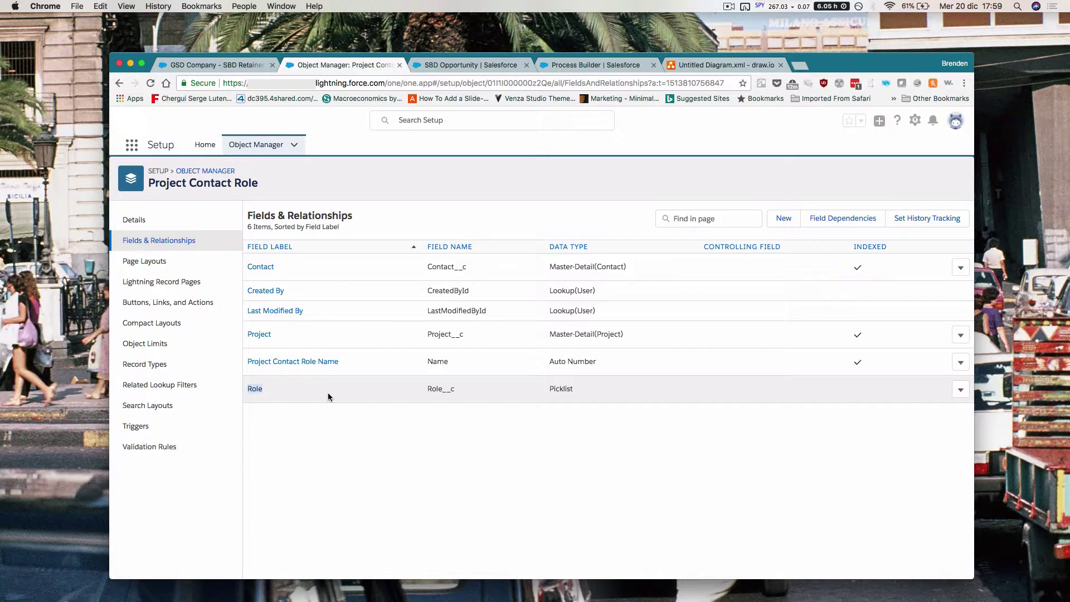
Find Flows with Quick Find 'flow' and open LookupOppContactRole in Flow Designer
{"action": "left_click", "coordinate": [195, 146]}
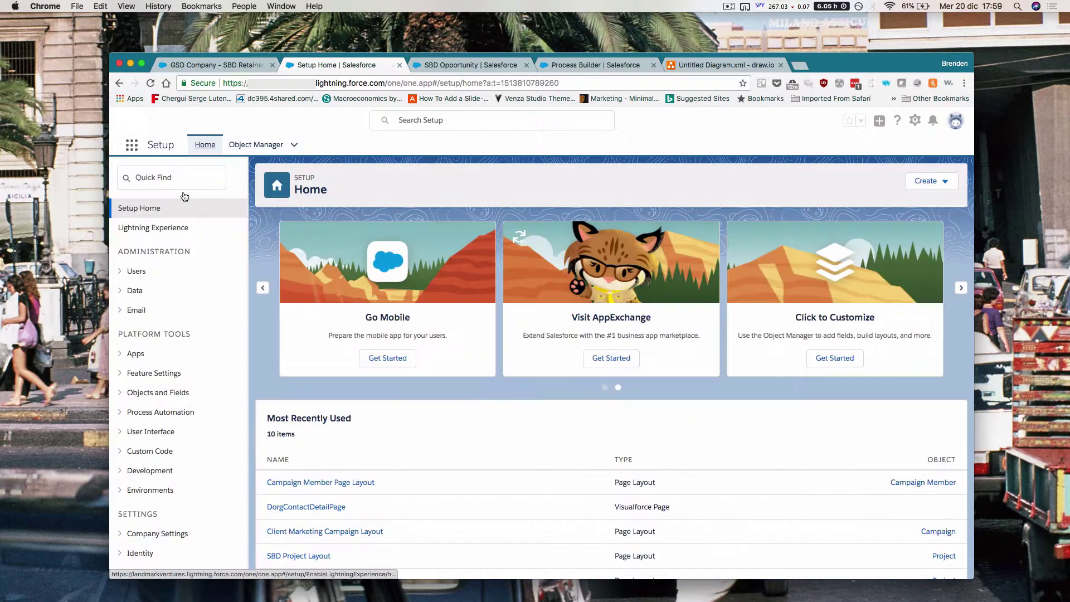
{"action": "left_click", "coordinate": [180, 184]}
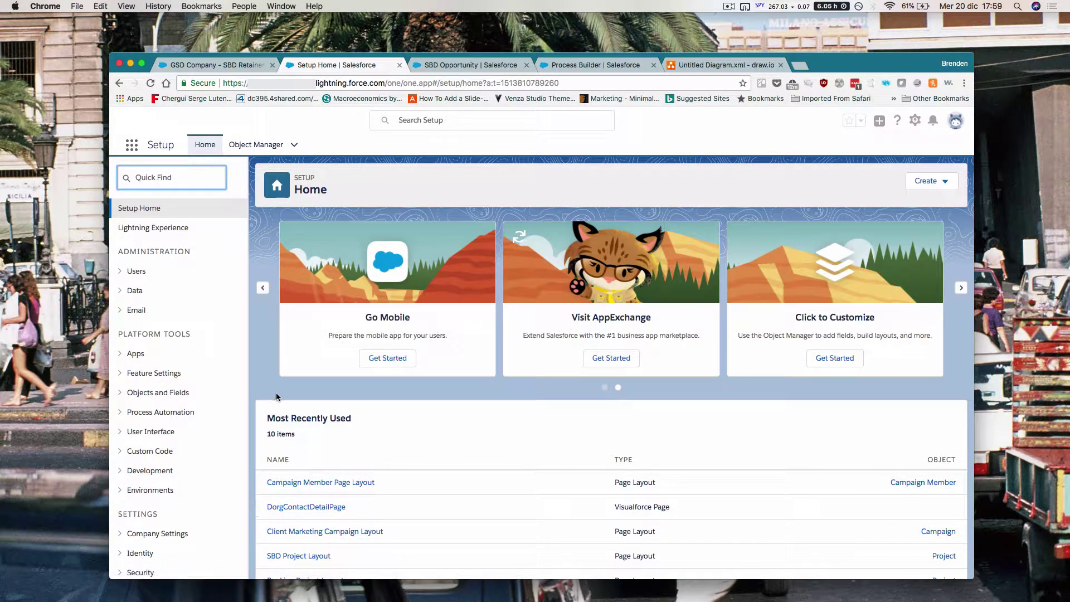
{"action": "type", "text": "flow"}
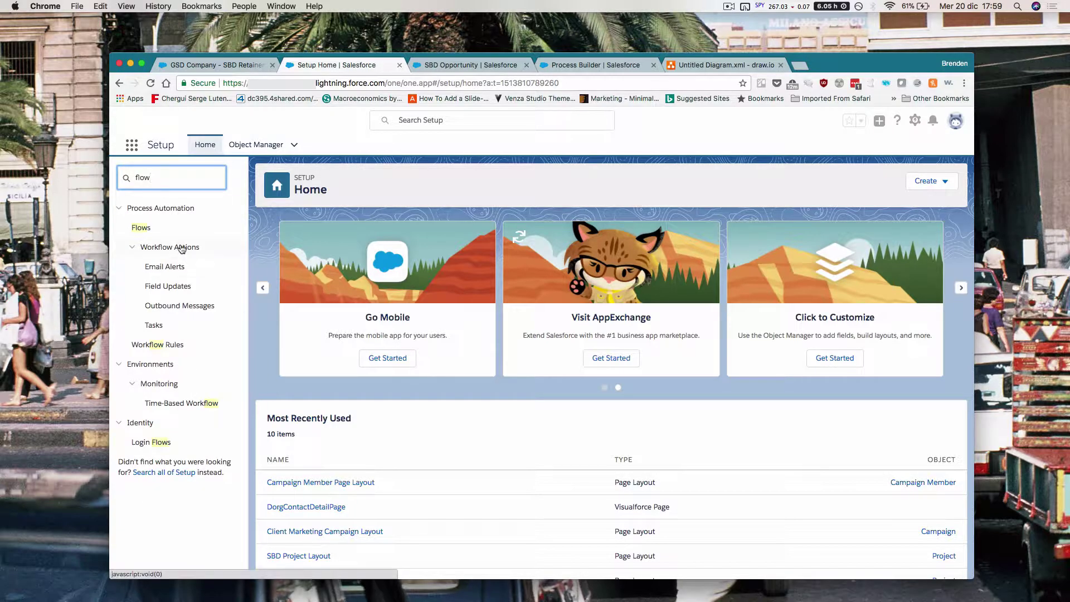
{"action": "left_click", "coordinate": [178, 234]}
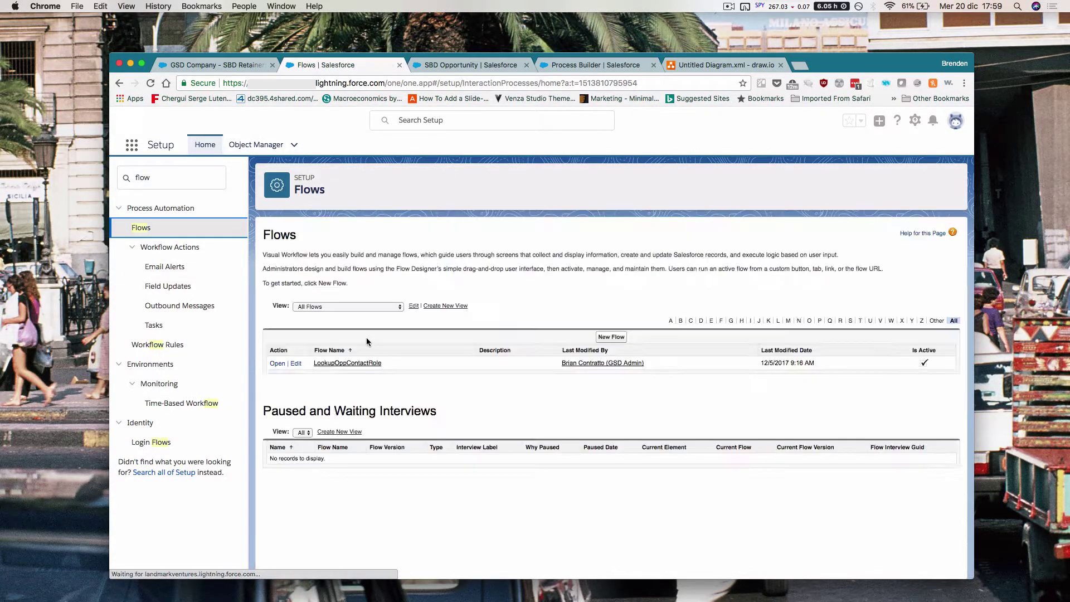
{"action": "left_click", "coordinate": [277, 363]}
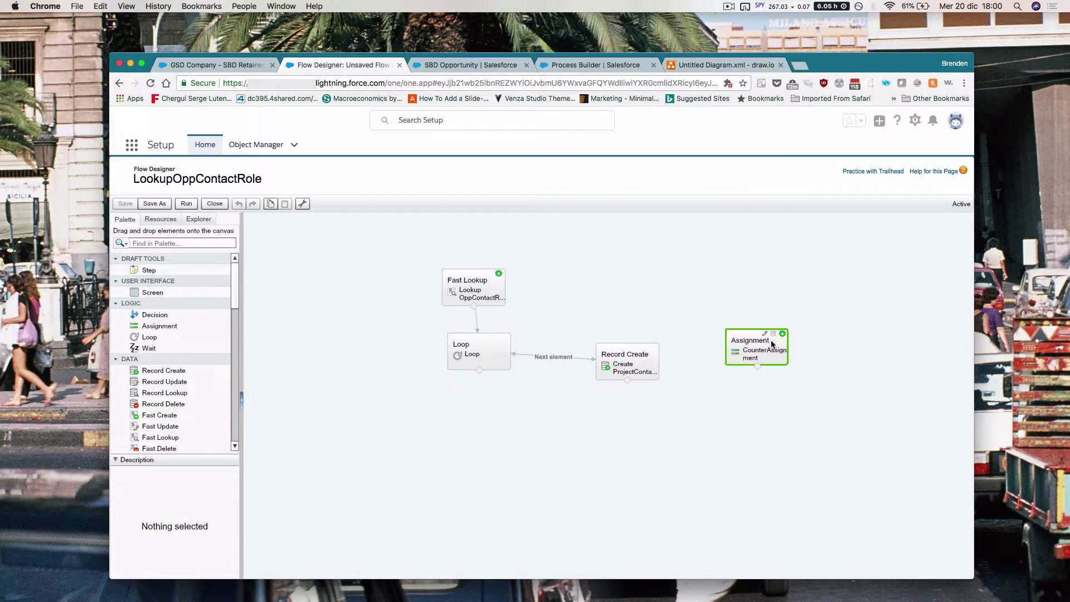
{"action": "left_click", "coordinate": [771, 336]}
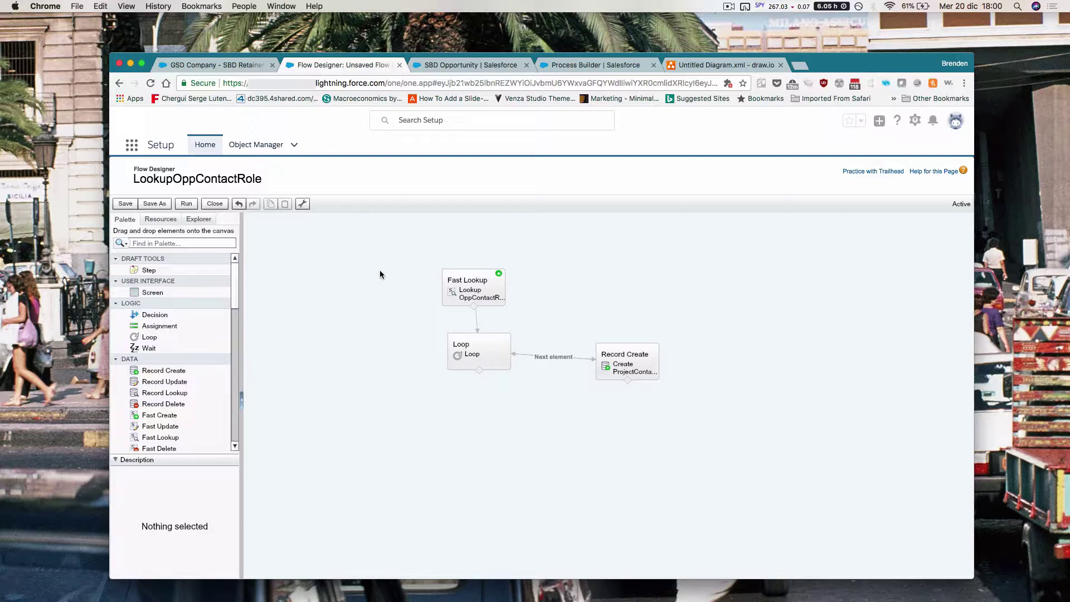
{"action": "mouse_move", "coordinate": [453, 304]}
{"action": "left_click", "coordinate": [199, 222]}
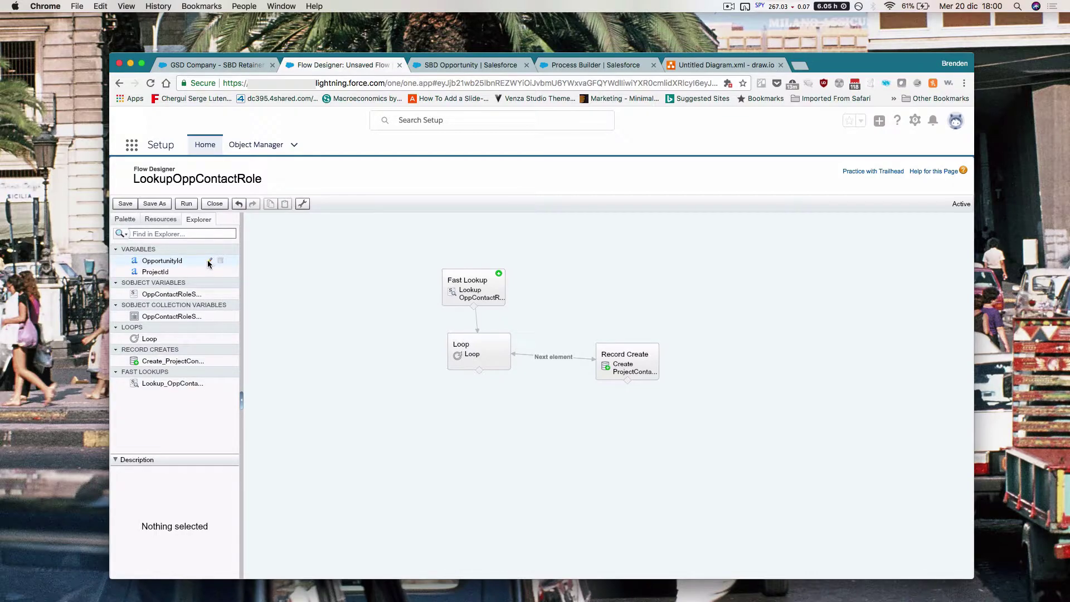
{"action": "left_click", "coordinate": [210, 260]}
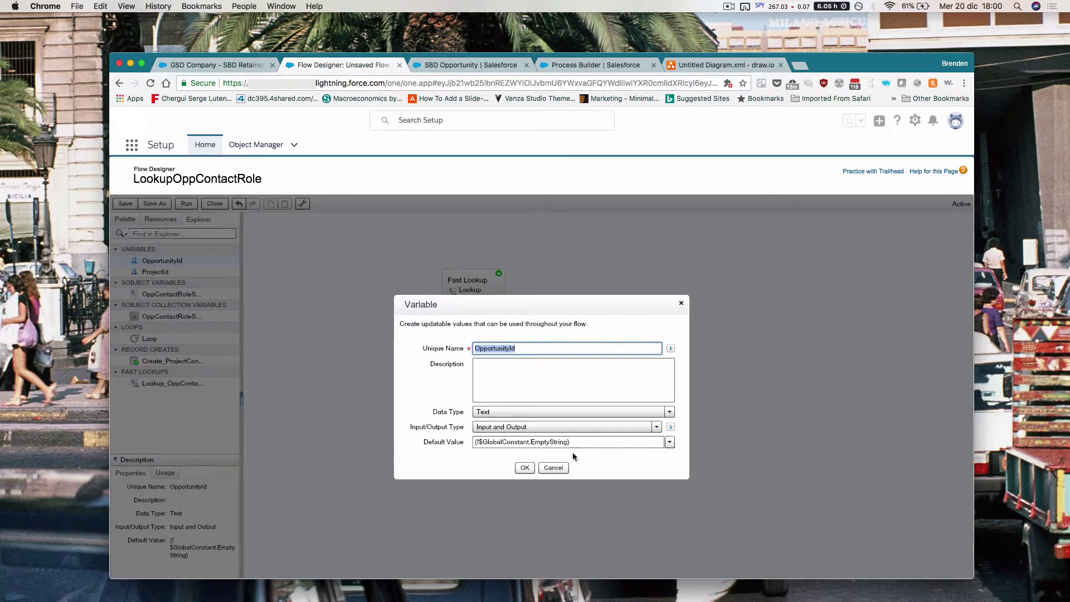
{"action": "left_click", "coordinate": [554, 467]}
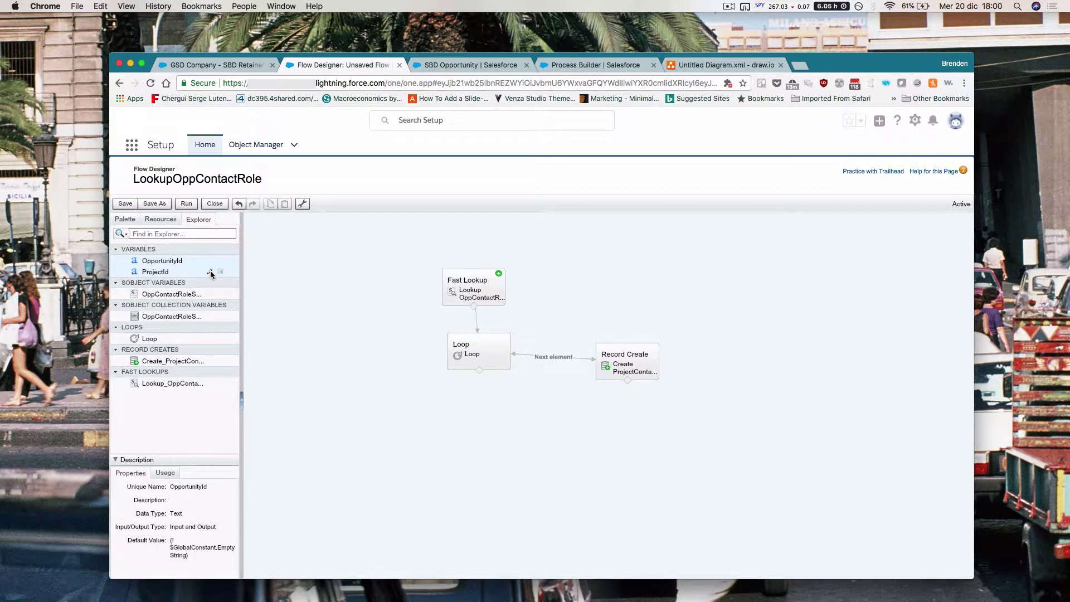
{"action": "left_click", "coordinate": [210, 272]}
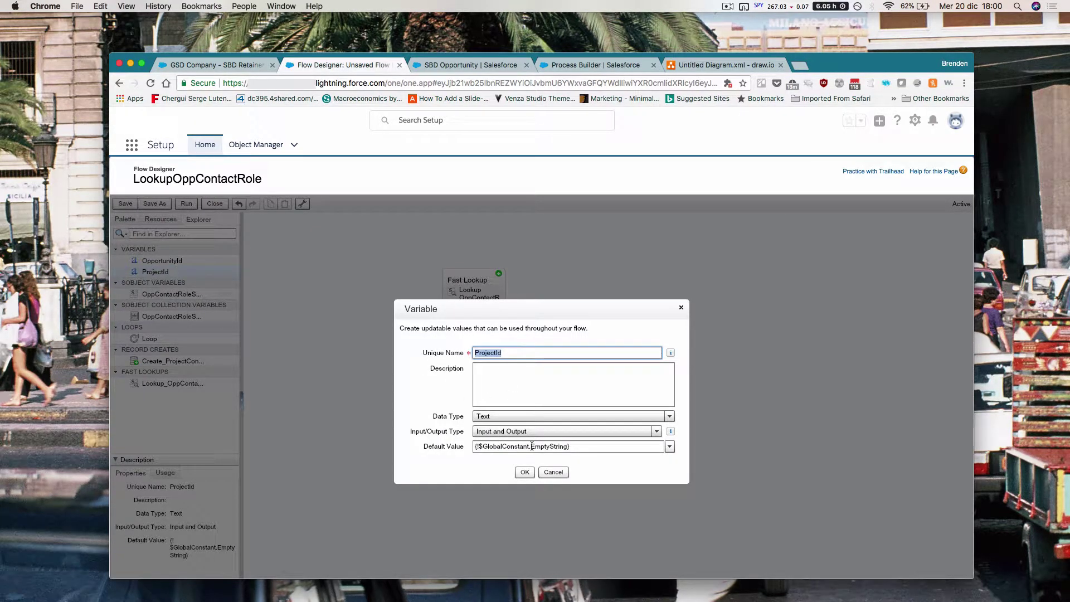
{"action": "left_click", "coordinate": [553, 472]}
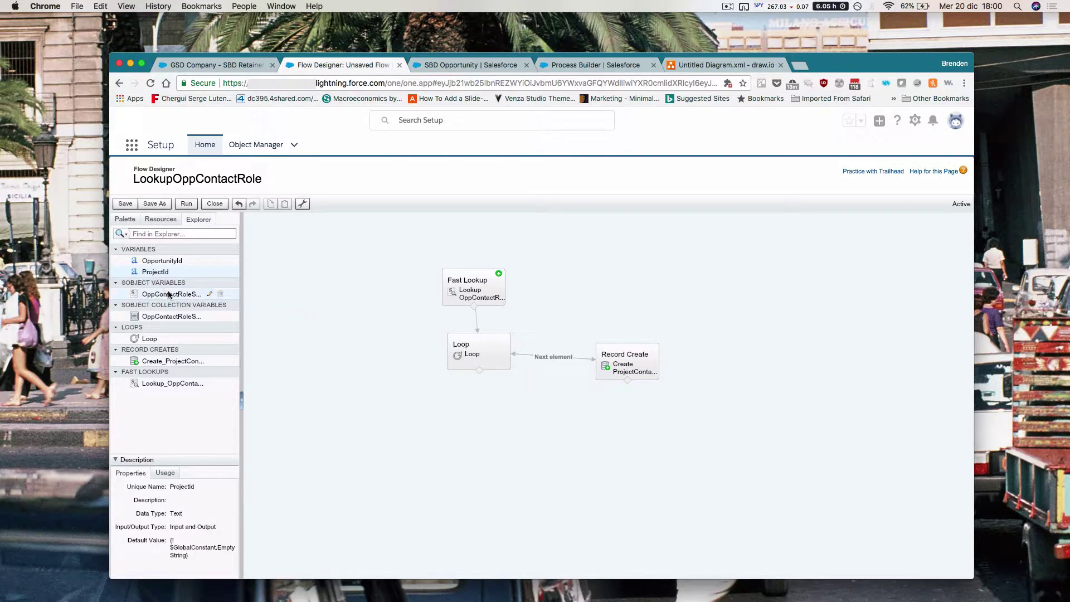
{"action": "left_click", "coordinate": [211, 294]}
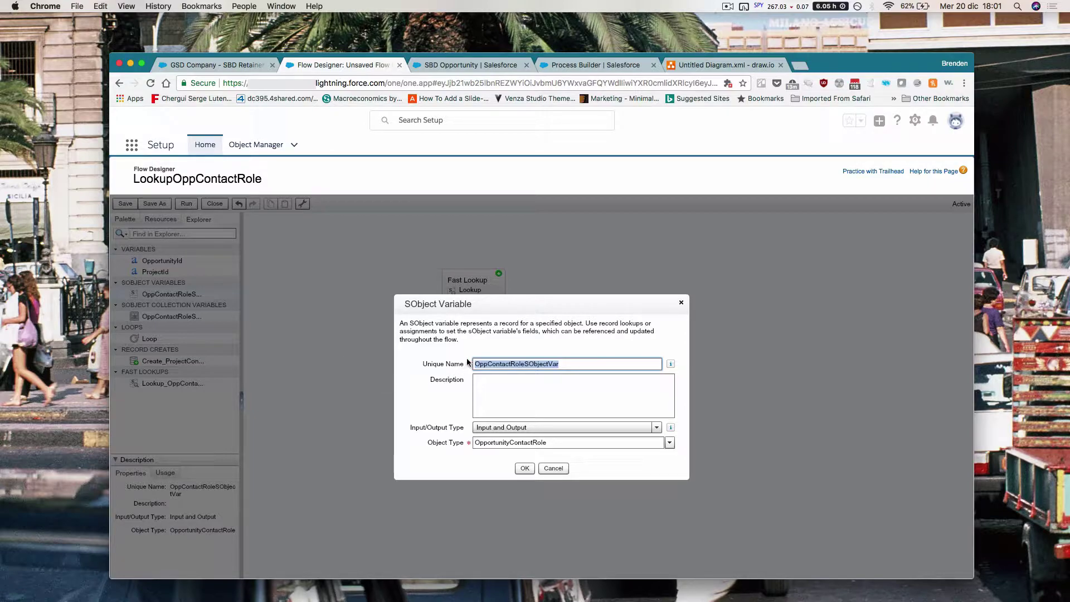
{"action": "left_click", "coordinate": [523, 367]}
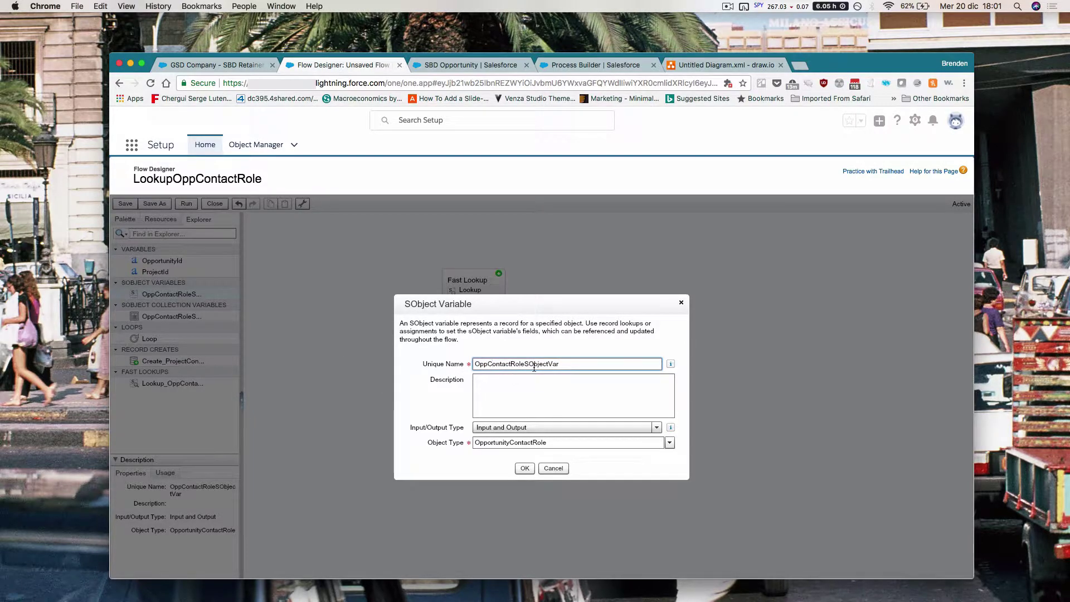
{"action": "double_click", "coordinate": [568, 363]}
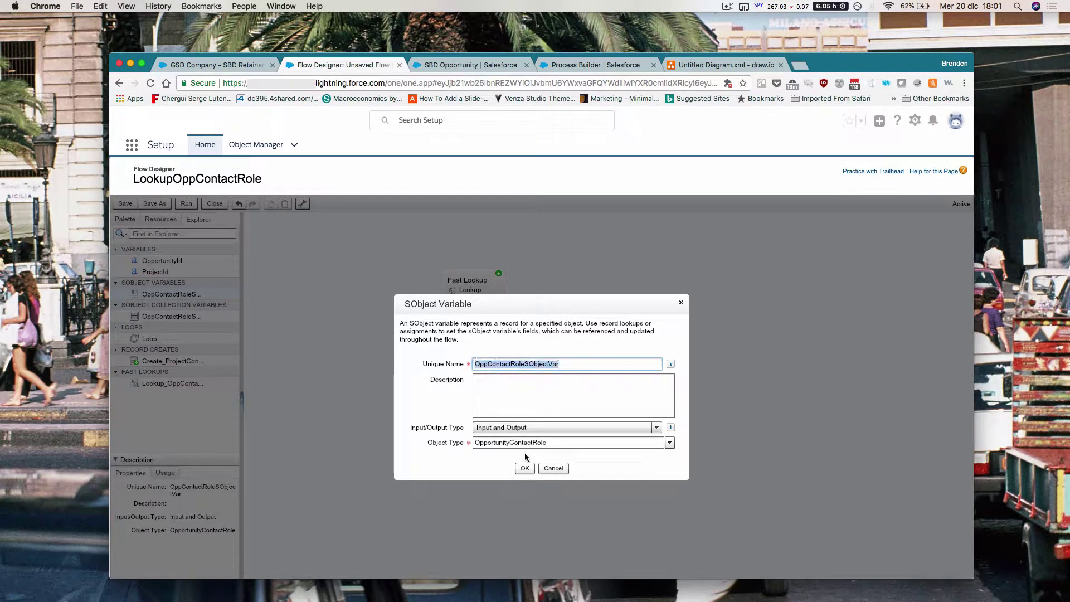
{"action": "left_click", "coordinate": [557, 444]}
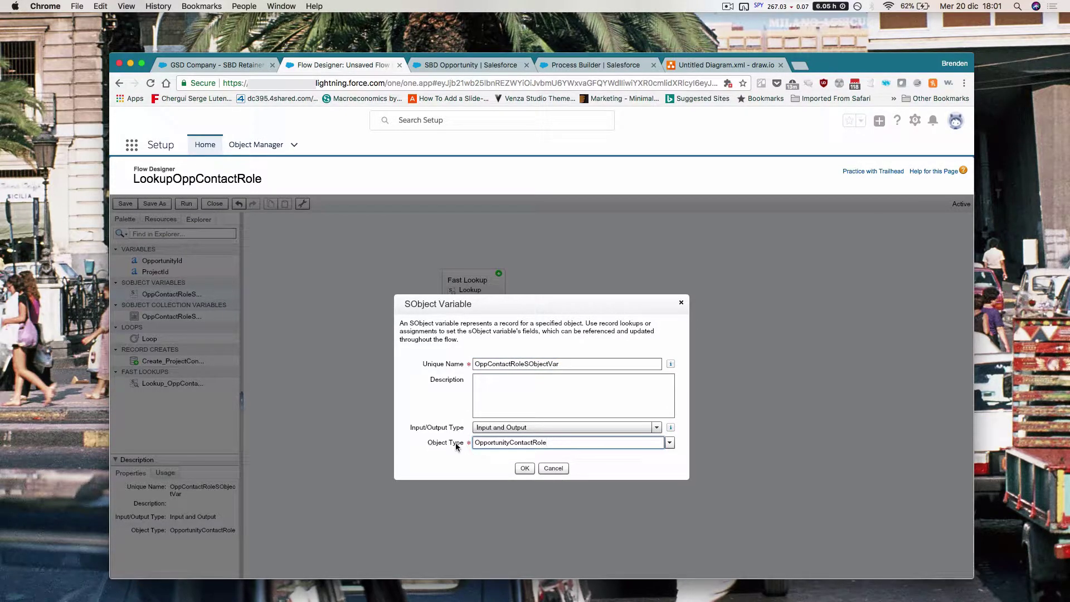
{"action": "left_click_drag", "start_coordinate": [473, 442], "coordinate": [564, 443]}
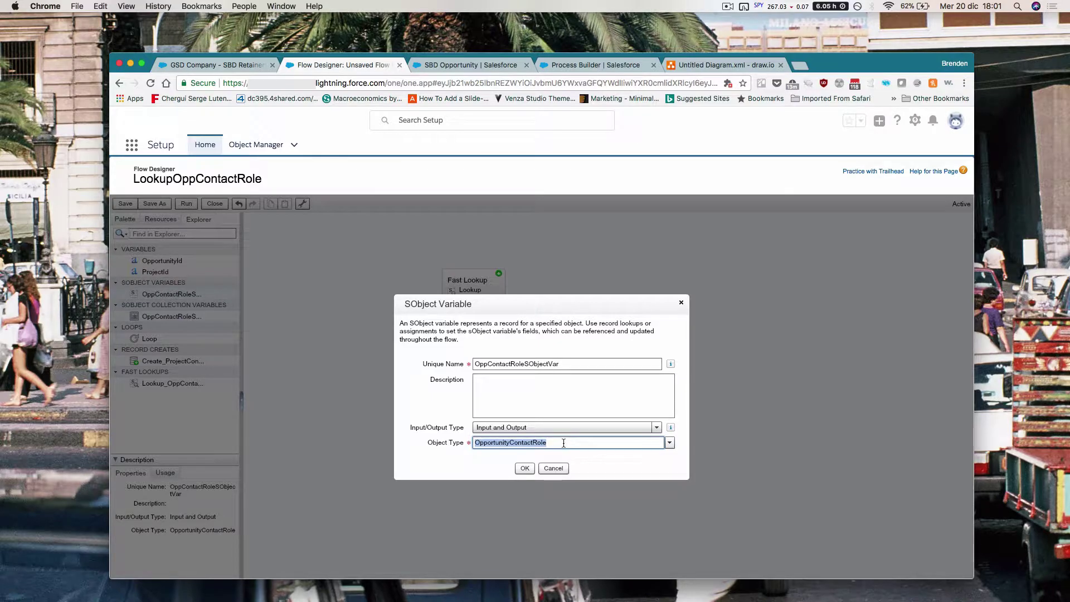
{"action": "left_click", "coordinate": [555, 469]}
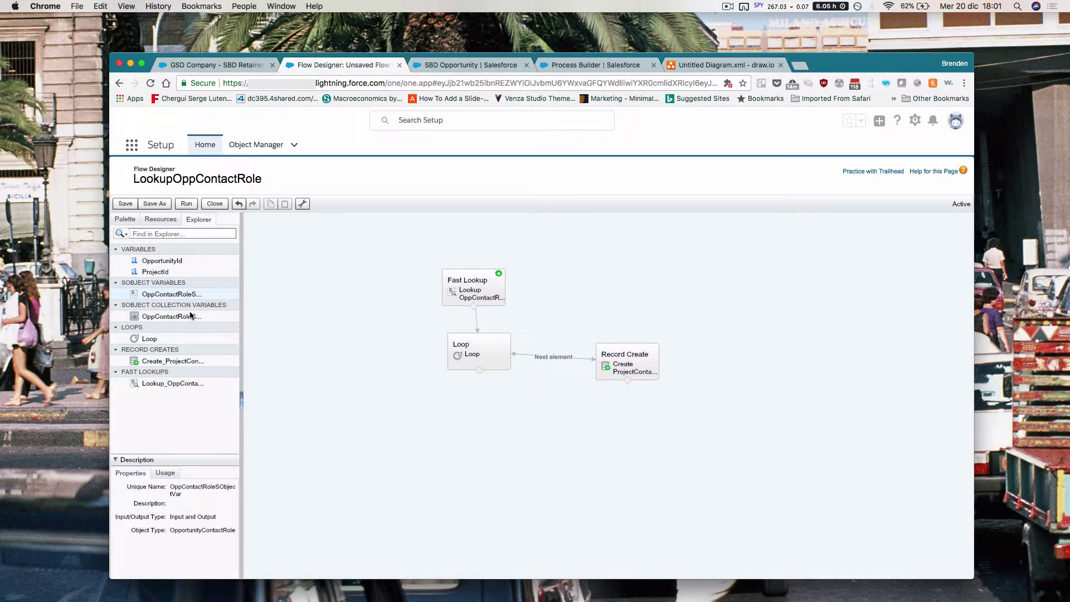
{"action": "left_click", "coordinate": [190, 316]}
{"action": "left_click", "coordinate": [210, 316]}
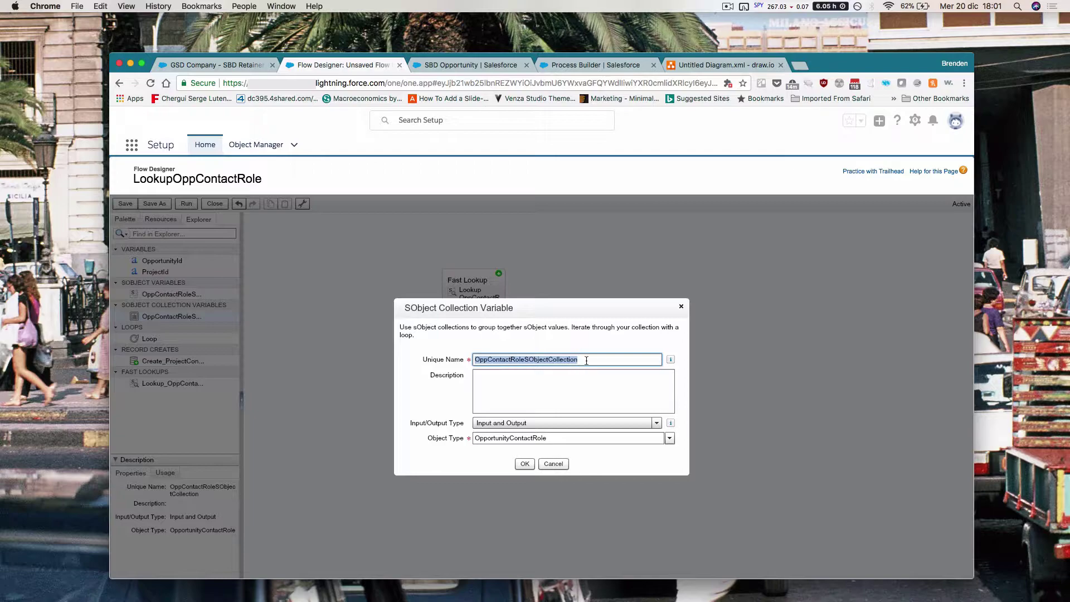
{"action": "left_click", "coordinate": [587, 360]}
{"action": "left_click_drag", "start_coordinate": [591, 361], "coordinate": [456, 362]}
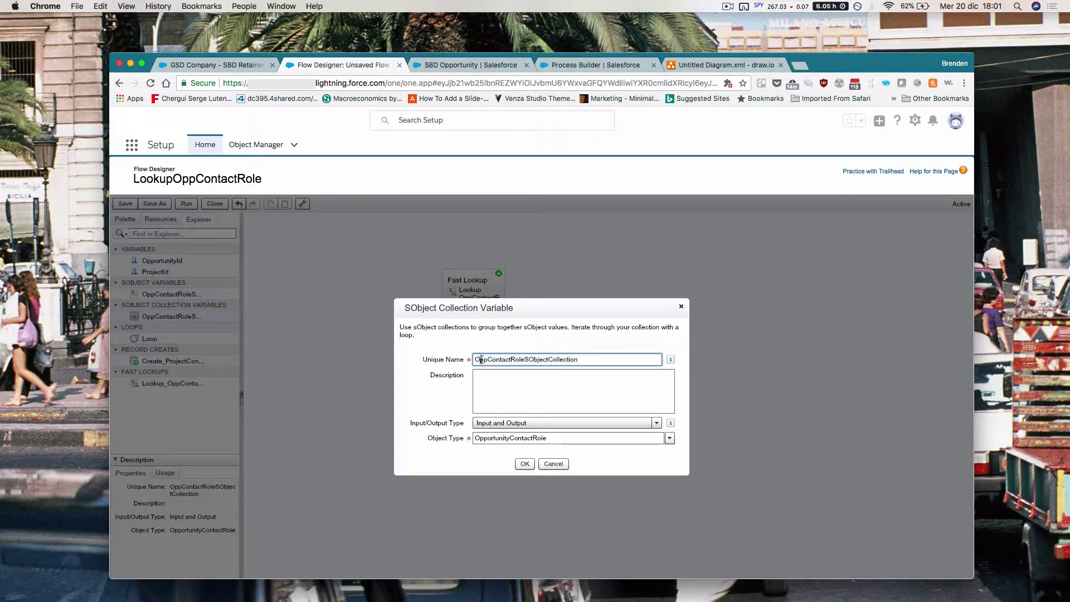
{"action": "left_click_drag", "start_coordinate": [529, 360], "coordinate": [560, 359]}
{"action": "left_click", "coordinate": [579, 359]}
{"action": "left_click", "coordinate": [499, 438]}
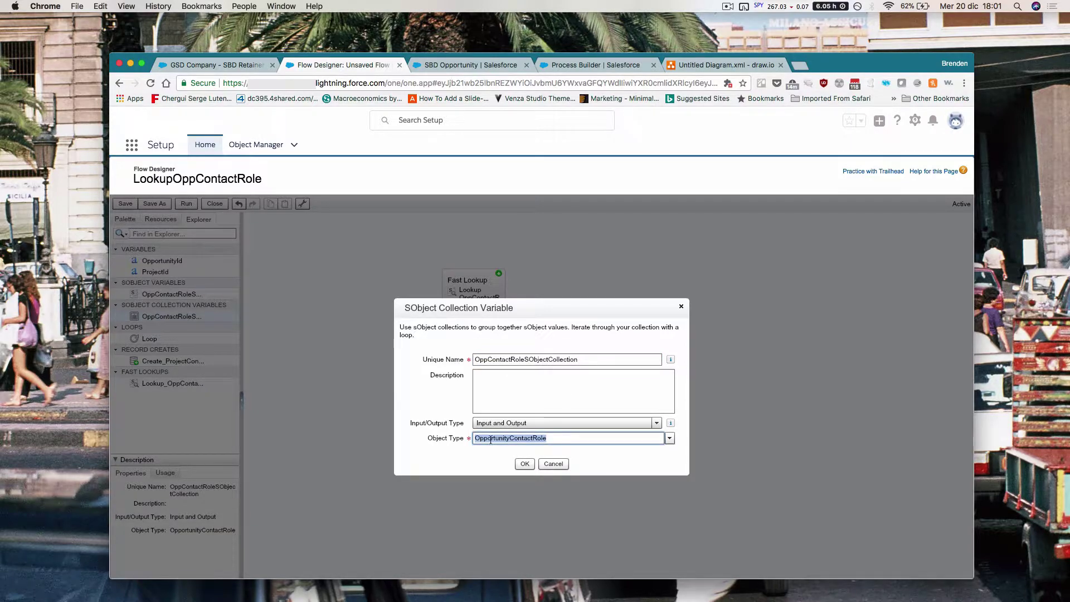
{"action": "left_click", "coordinate": [557, 465]}
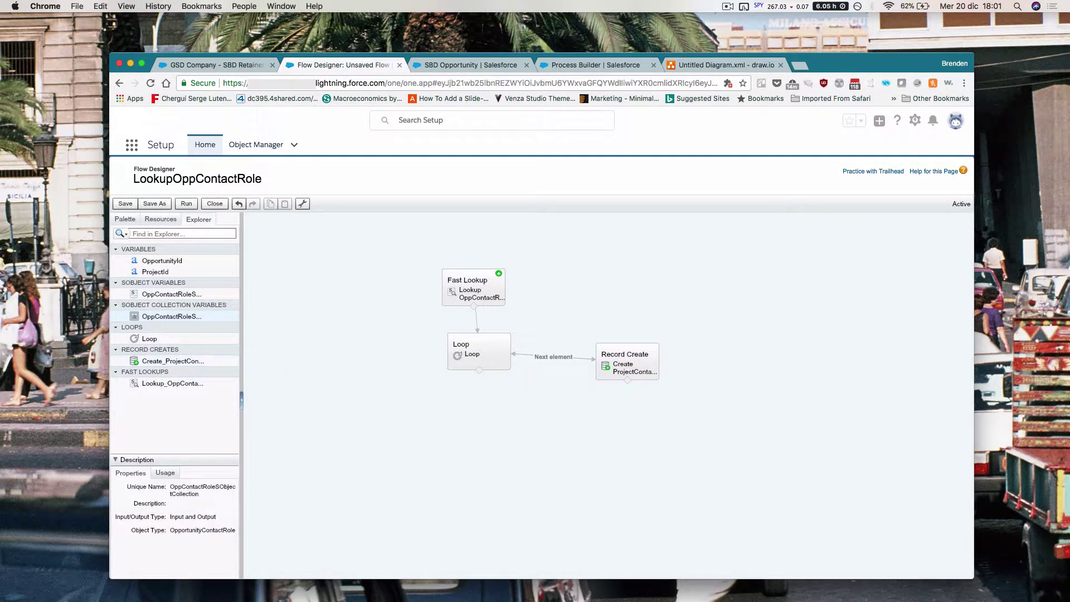
Open the Fast Lookup element's settings from the flow palette
{"action": "left_click", "coordinate": [160, 219]}
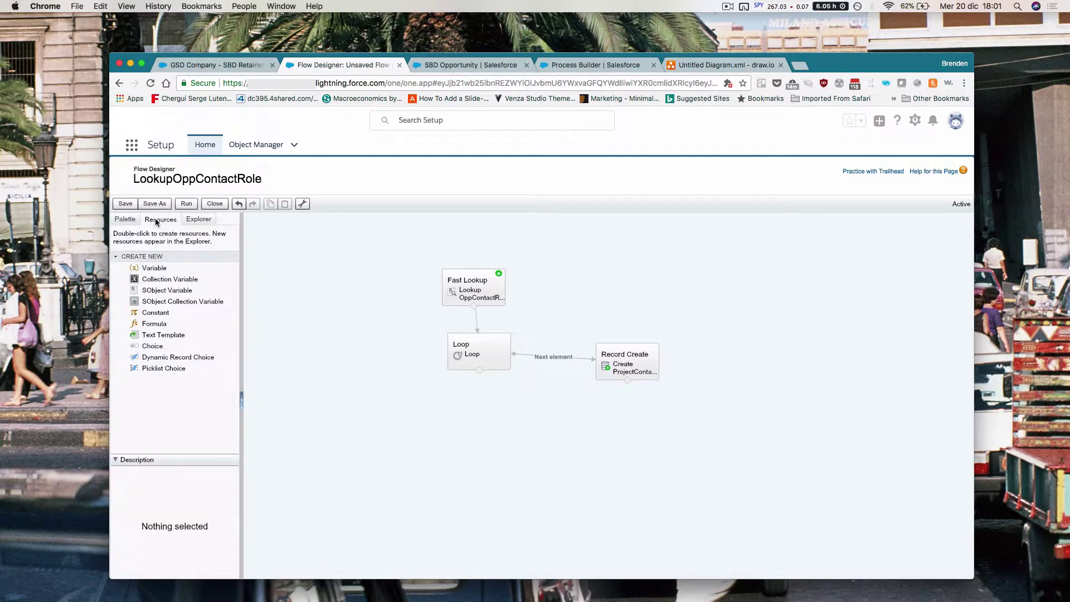
{"action": "left_click", "coordinate": [125, 219]}
{"action": "mouse_move", "coordinate": [477, 283]}
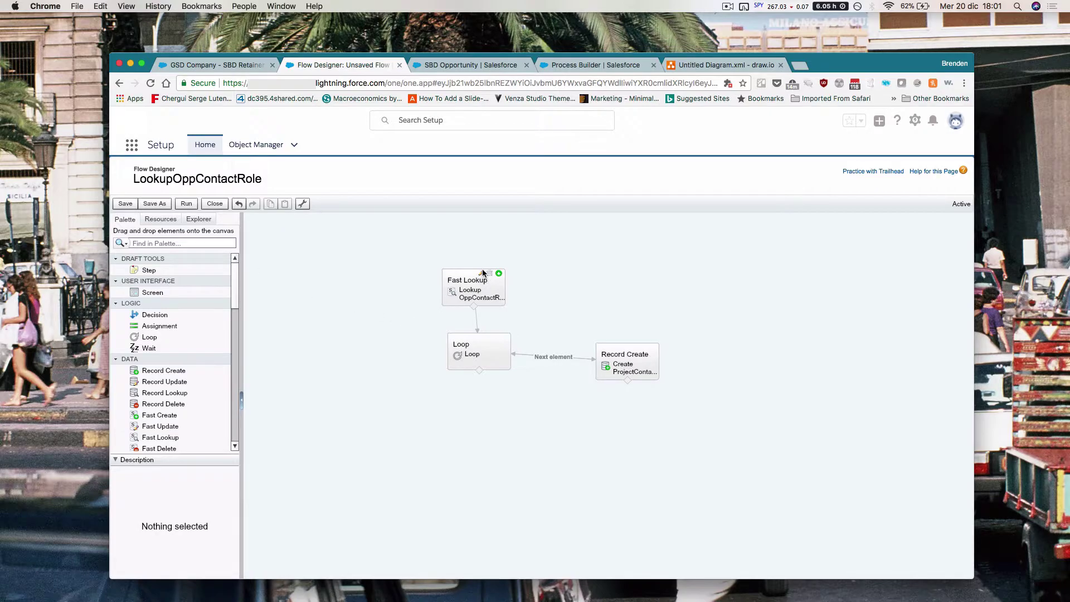
{"action": "left_click", "coordinate": [482, 276]}
{"action": "left_click", "coordinate": [481, 275]}
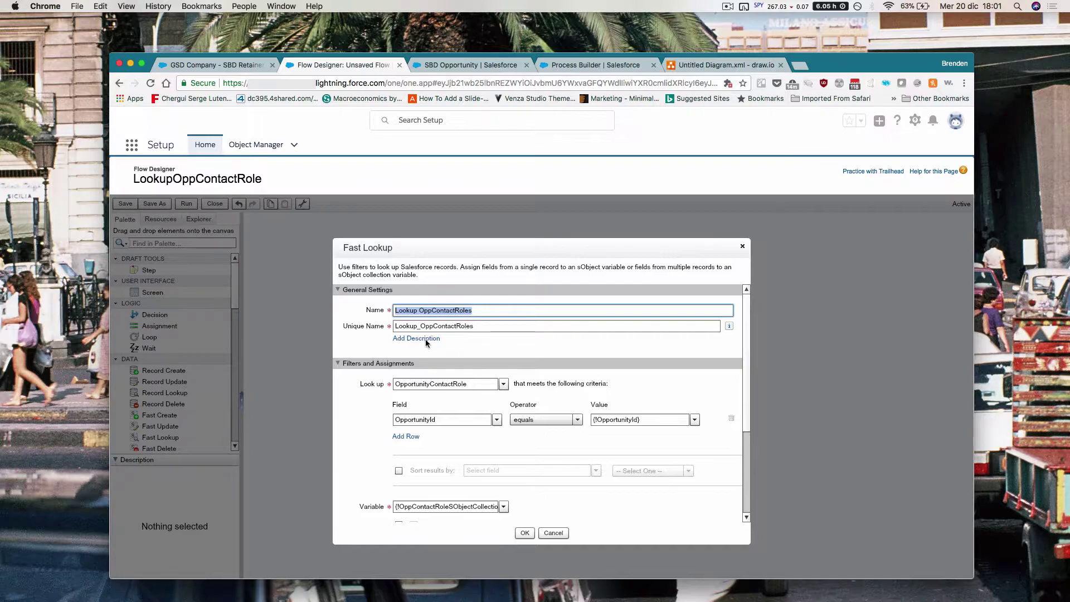
Review the lookup of OpportunityContactRole records filtered by OpportunityId equal to {!OpportunityId}
{"action": "left_click", "coordinate": [487, 310]}
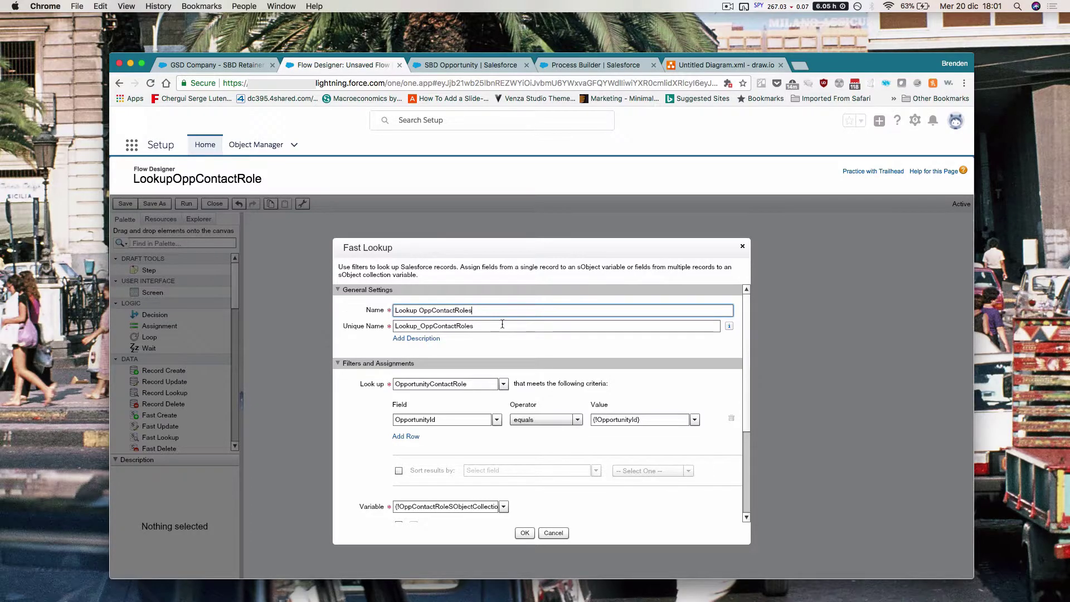
{"action": "double_click", "coordinate": [460, 383]}
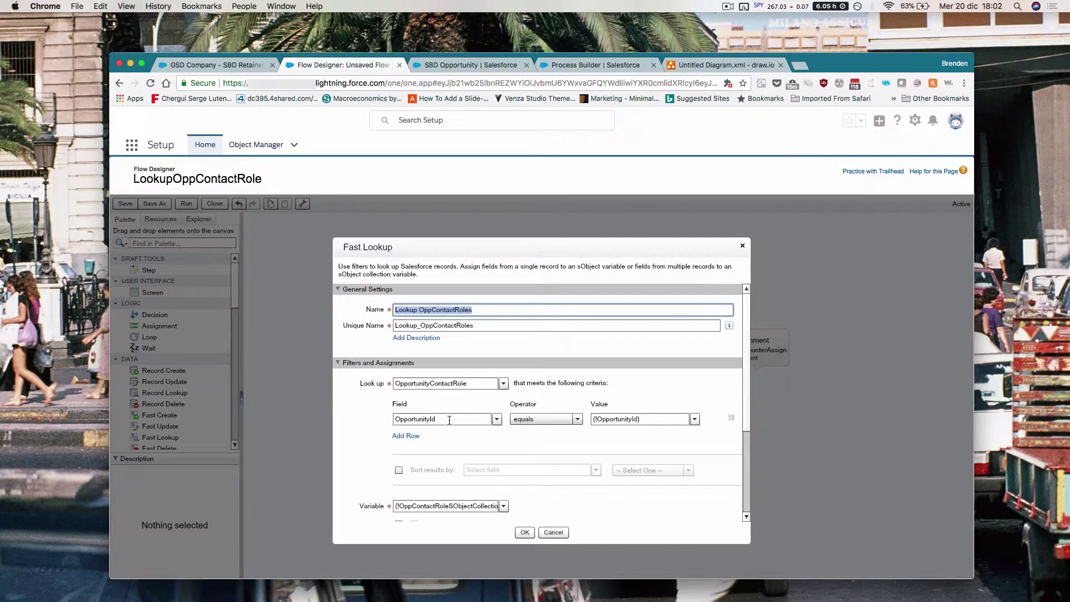
{"action": "left_click", "coordinate": [460, 422]}
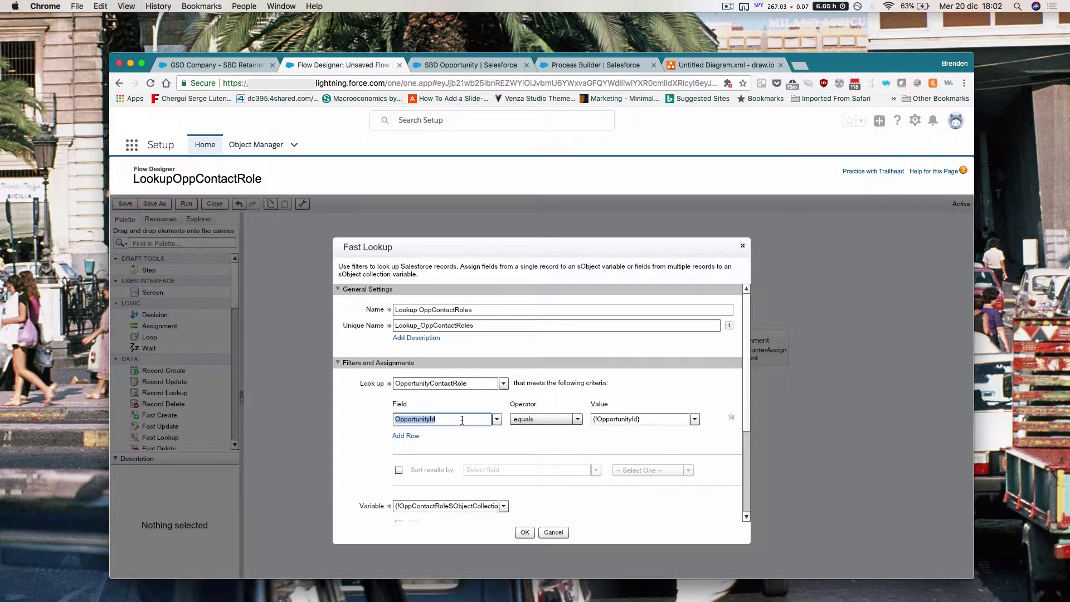
{"action": "left_click", "coordinate": [497, 419]}
{"action": "left_click", "coordinate": [398, 433]}
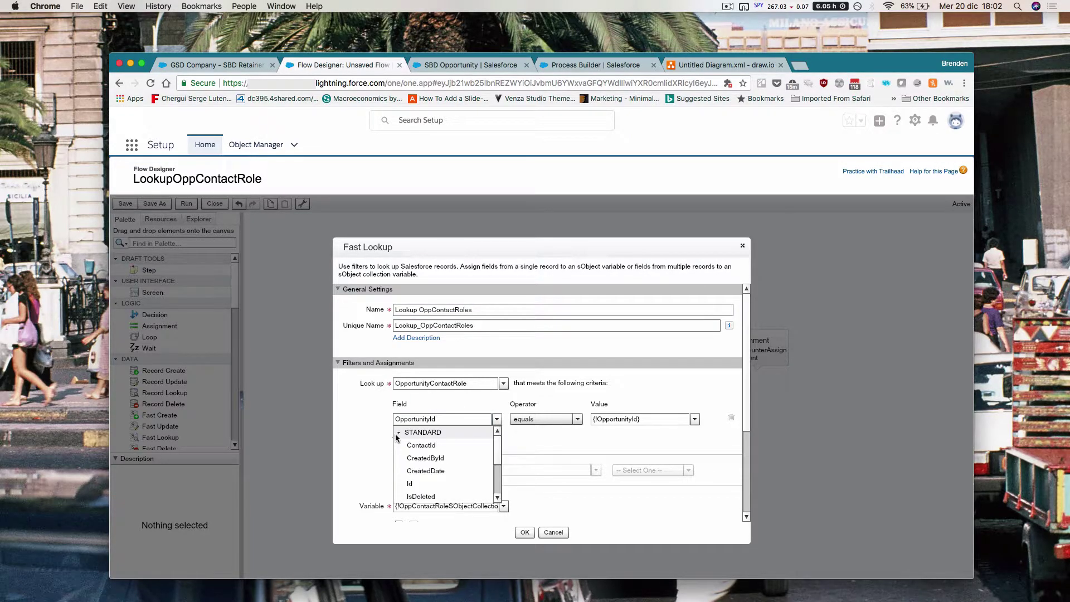
{"action": "scroll", "coordinate": [498, 480], "scroll_direction": "down", "scroll_amount": 2}
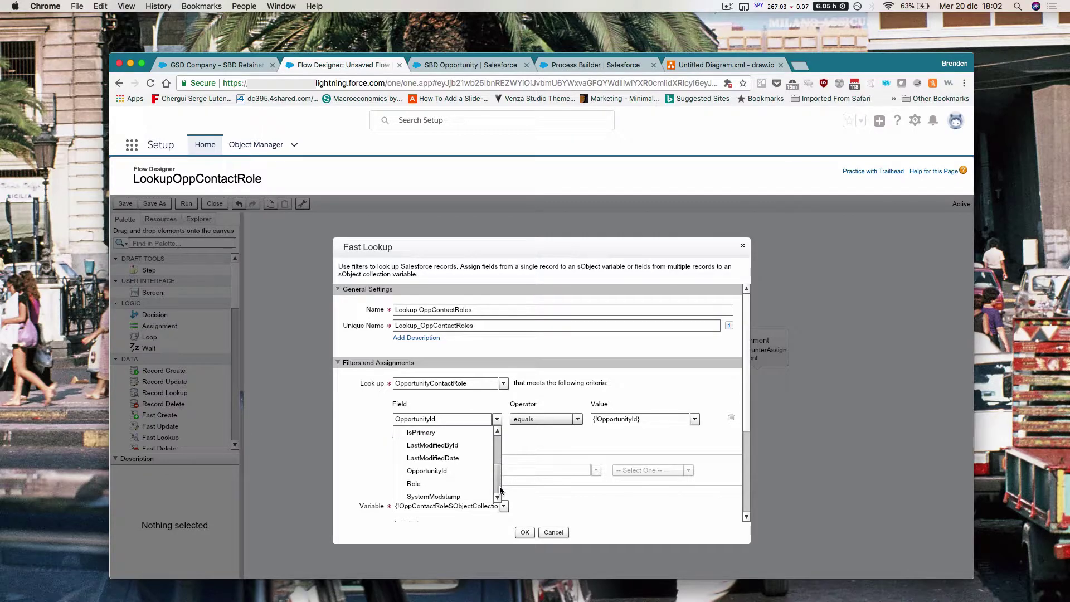
{"action": "left_click", "coordinate": [466, 471]}
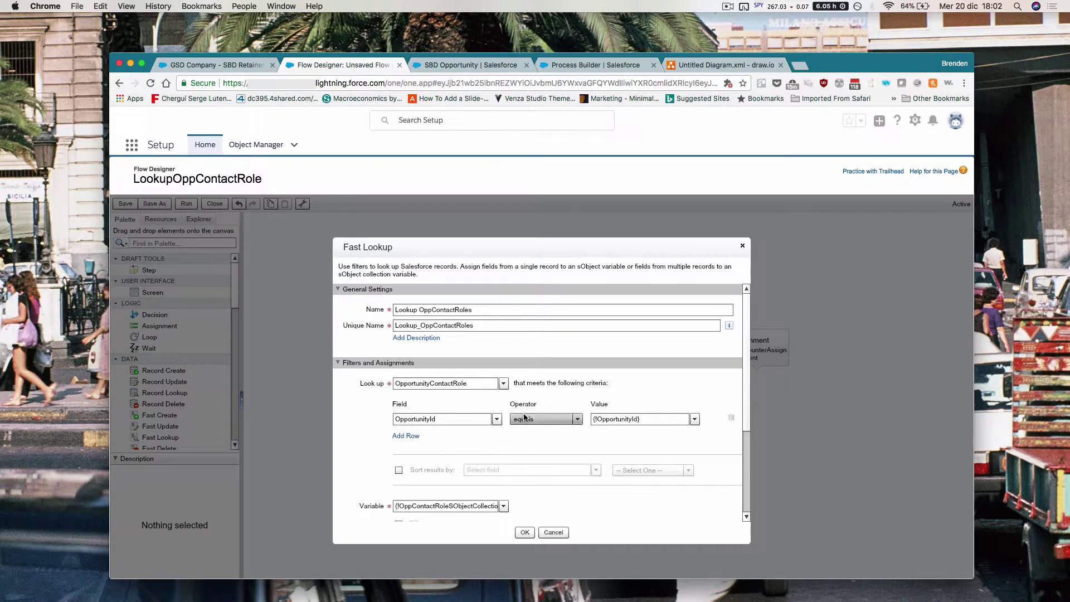
{"action": "key", "text": "Tab"}
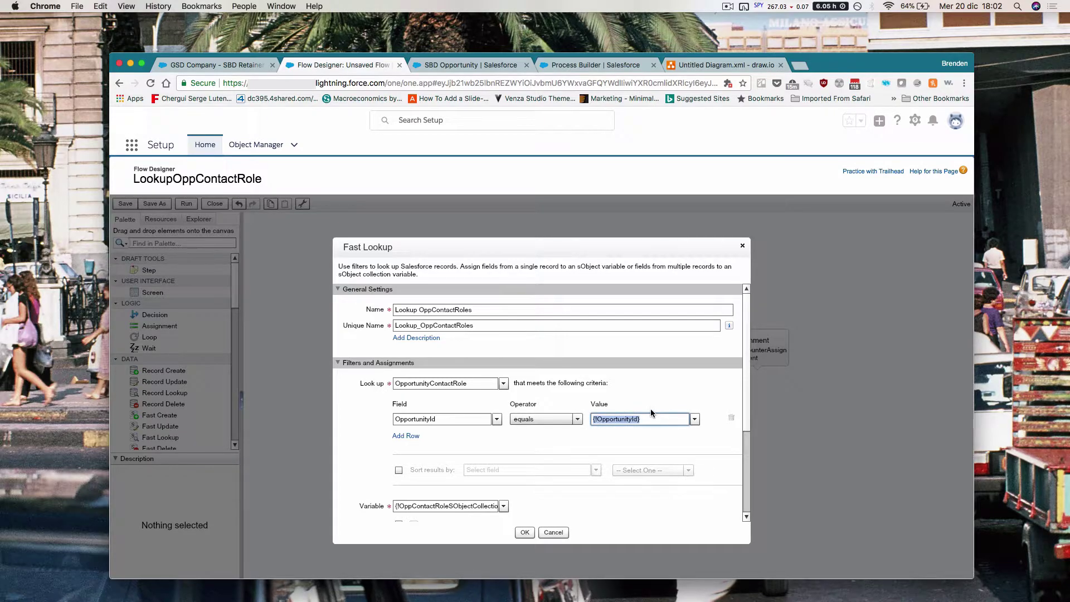
Check that Id, Role and ContactId are saved into OppContactRoleSObjectCollection
{"action": "scroll", "coordinate": [741, 390], "scroll_direction": "down", "scroll_amount": 3}
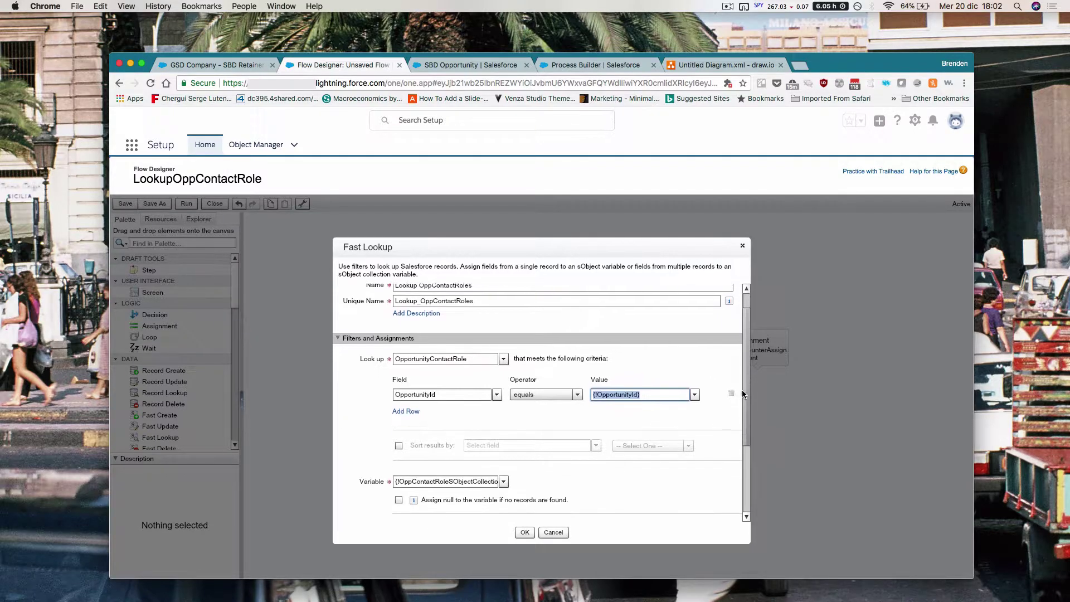
{"action": "scroll", "coordinate": [732, 424], "scroll_direction": "down", "scroll_amount": 3}
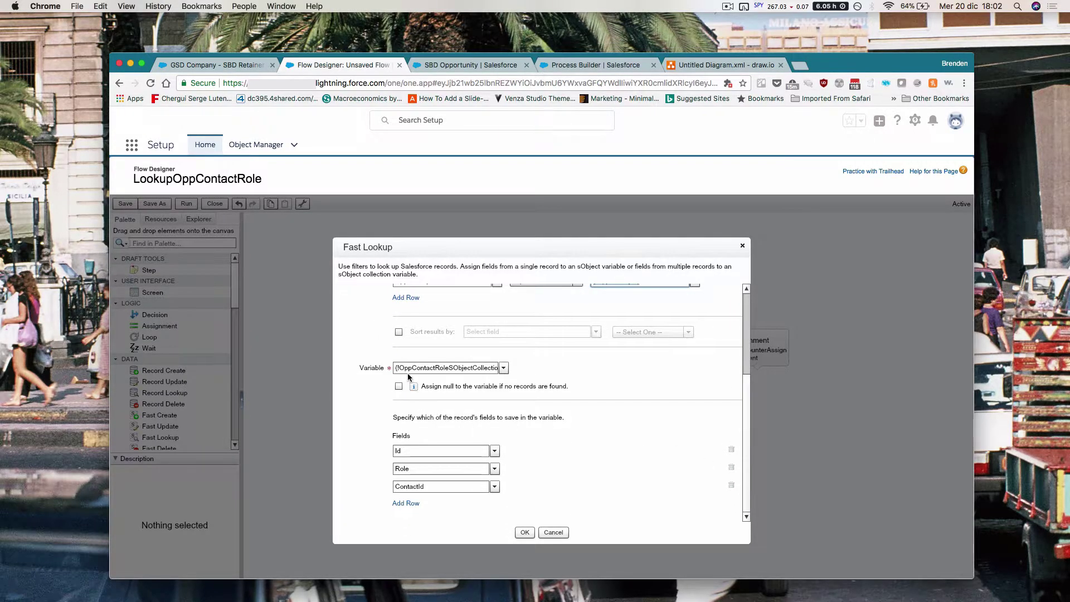
{"action": "left_click", "coordinate": [426, 367]}
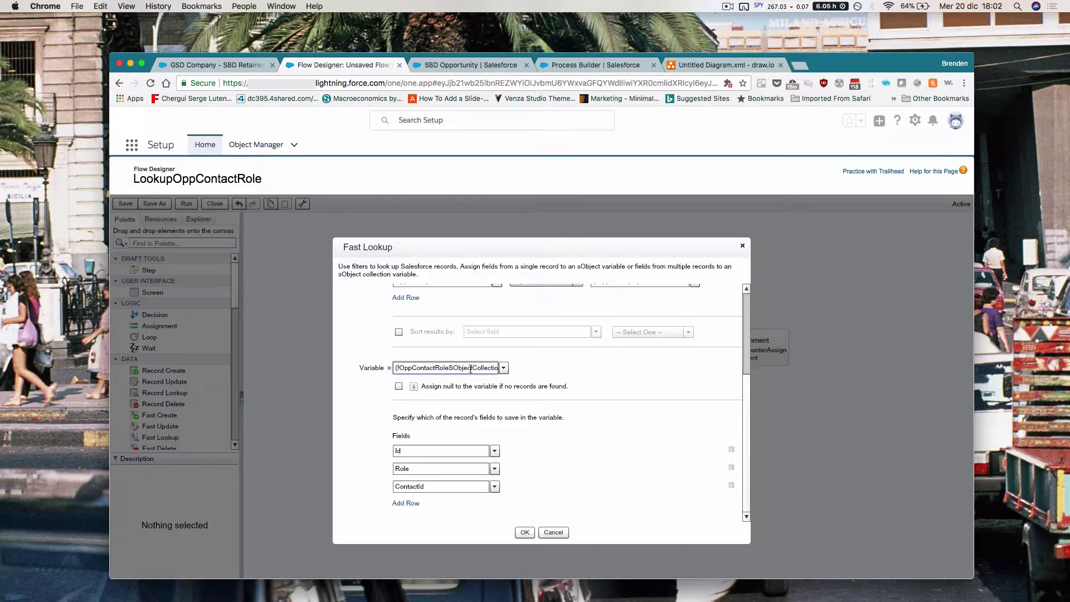
{"action": "left_click_drag", "start_coordinate": [399, 368], "coordinate": [505, 373]}
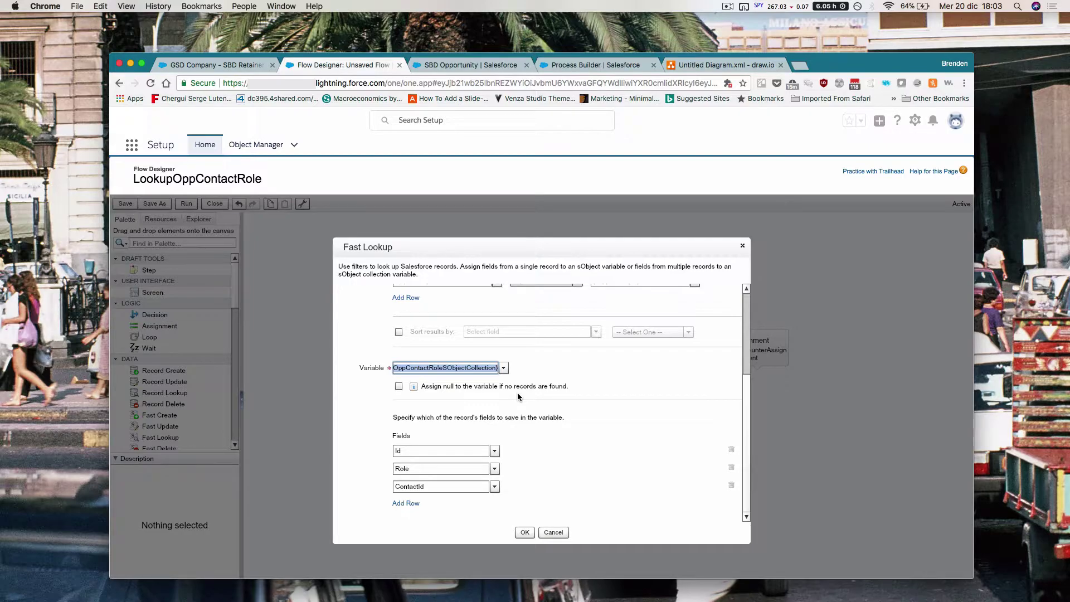
{"action": "left_click", "coordinate": [503, 370]}
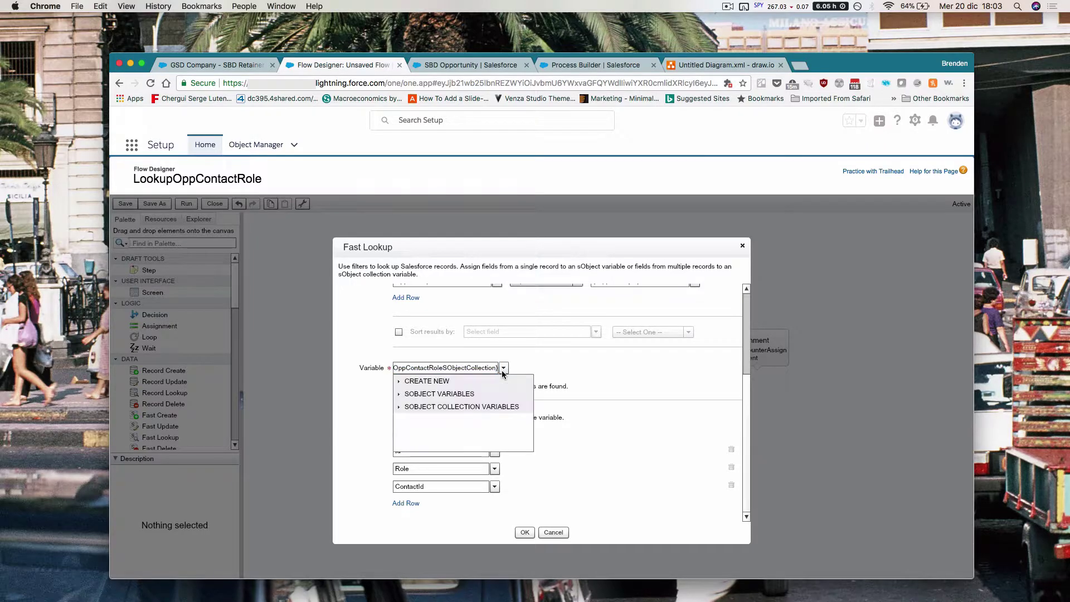
{"action": "left_click", "coordinate": [533, 368]}
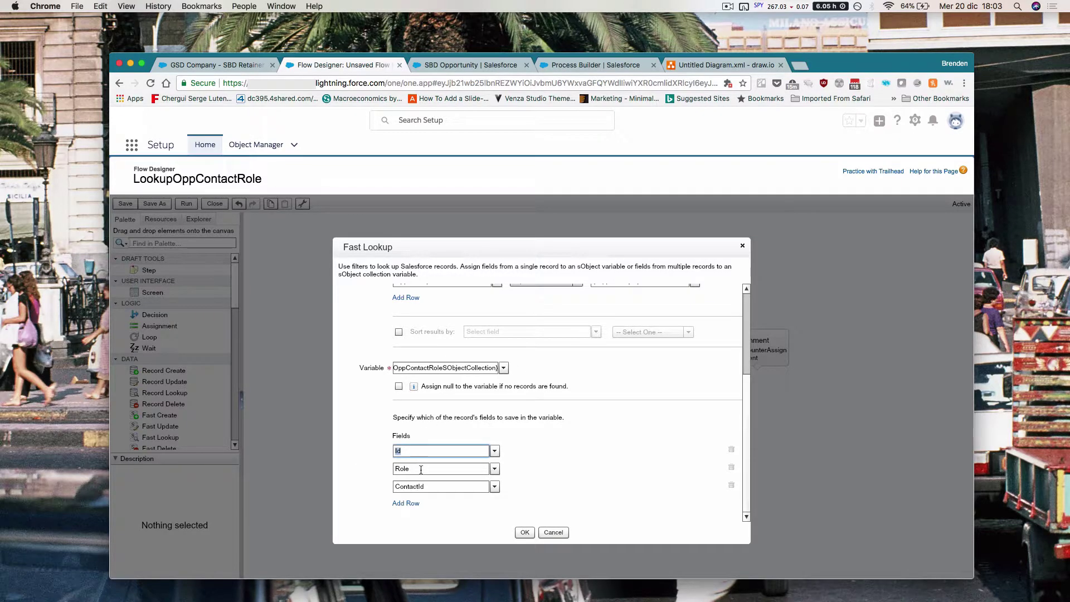
{"action": "left_click_drag", "start_coordinate": [411, 486], "coordinate": [443, 486]}
{"action": "left_click_drag", "start_coordinate": [362, 482], "coordinate": [372, 446]}
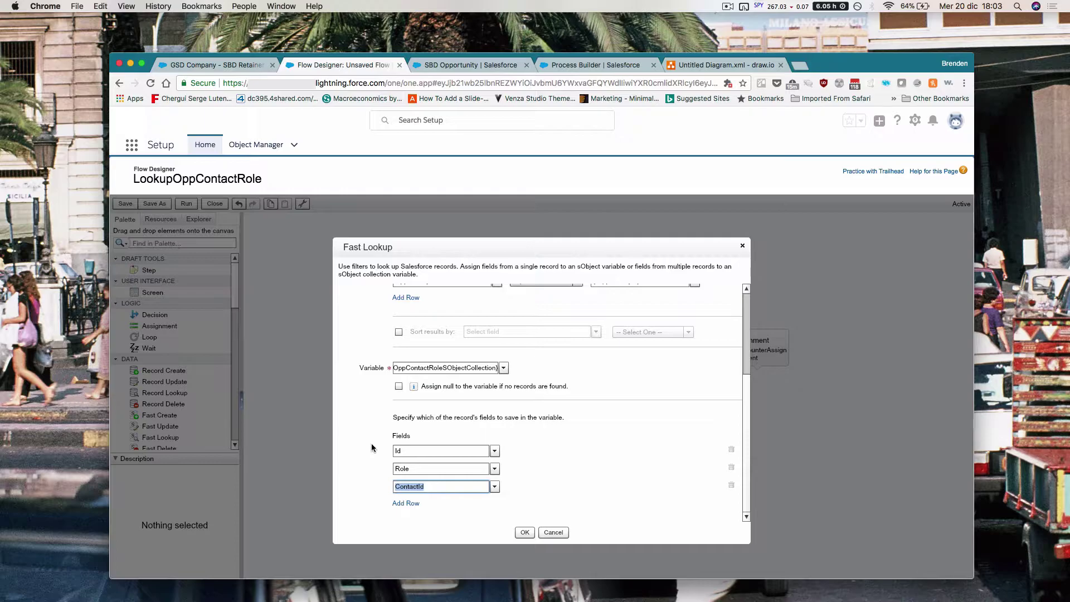
{"action": "scroll", "coordinate": [519, 480], "scroll_direction": "up", "scroll_amount": 2}
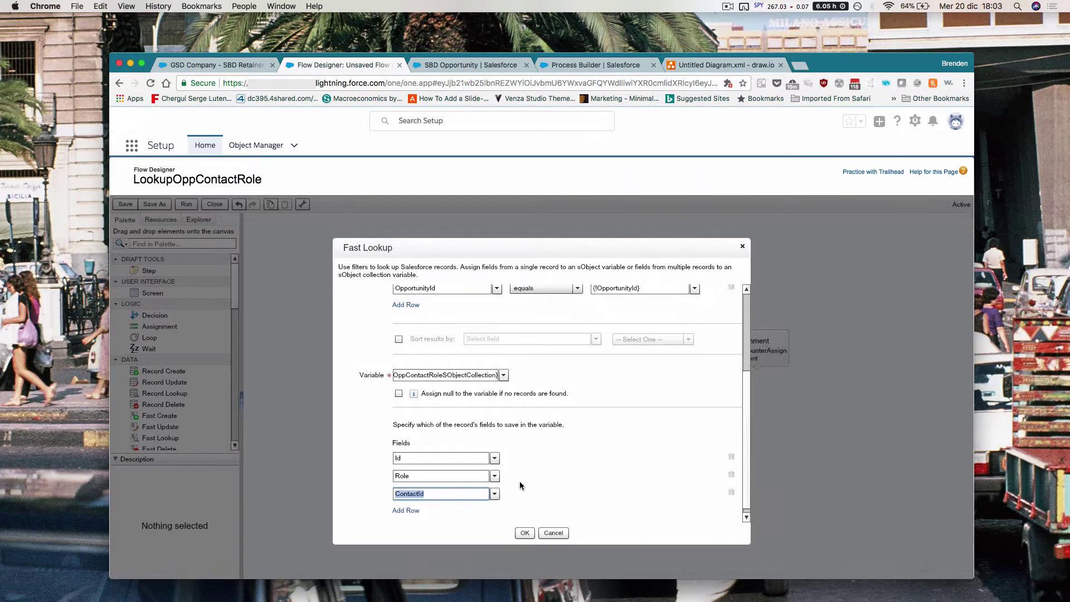
{"action": "scroll", "coordinate": [747, 443], "scroll_direction": "up", "scroll_amount": 5}
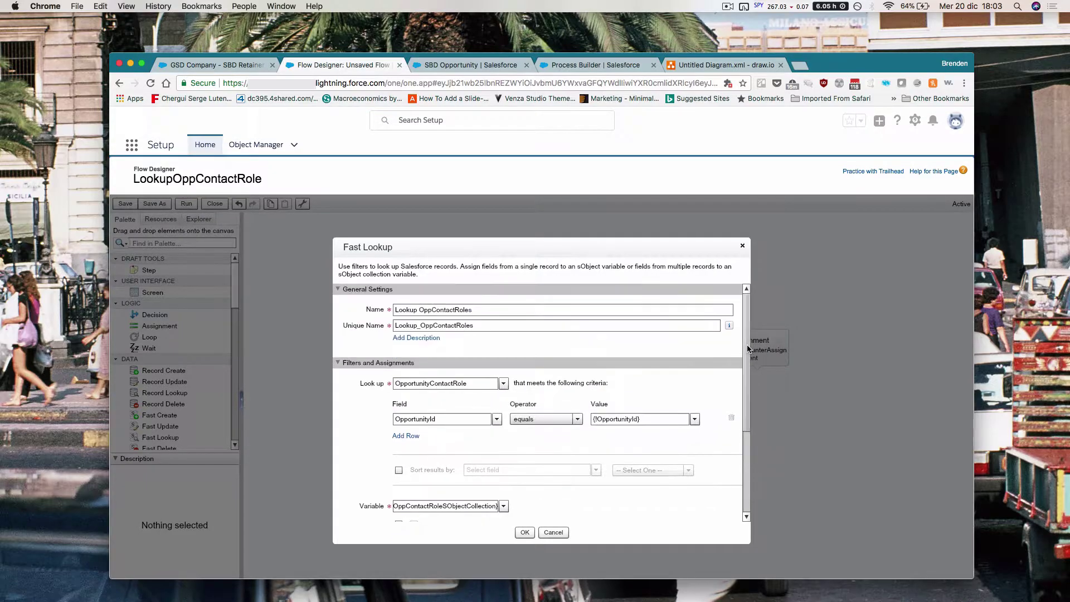
Cancel Fast Lookup and confirm the Loop iterates OppContactRoleSObjectCollection into OppContactRoleSObjectVar
{"action": "left_click", "coordinate": [551, 532]}
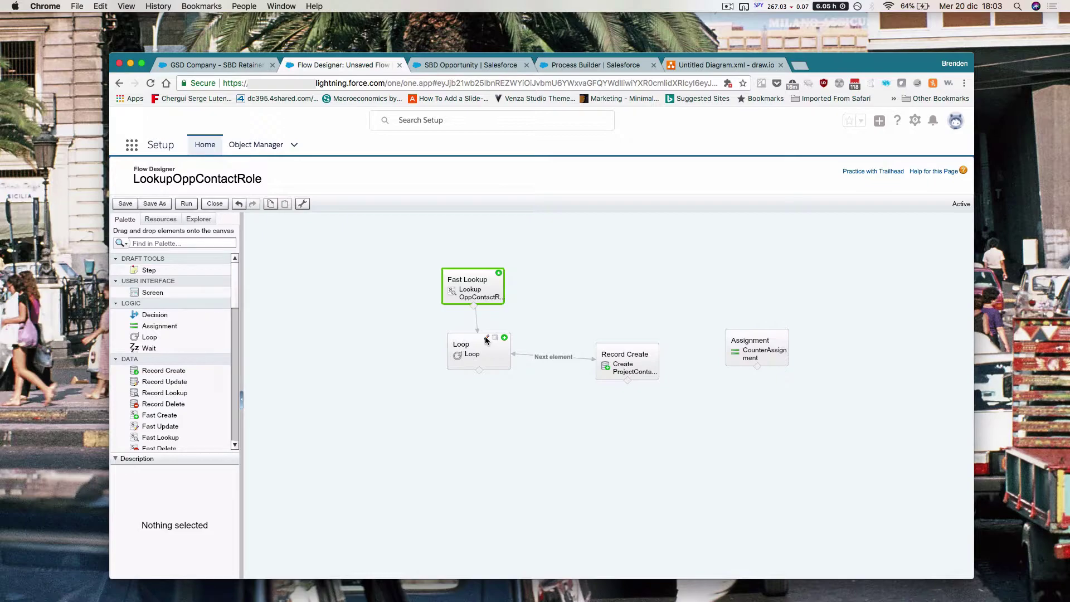
{"action": "left_click", "coordinate": [486, 339]}
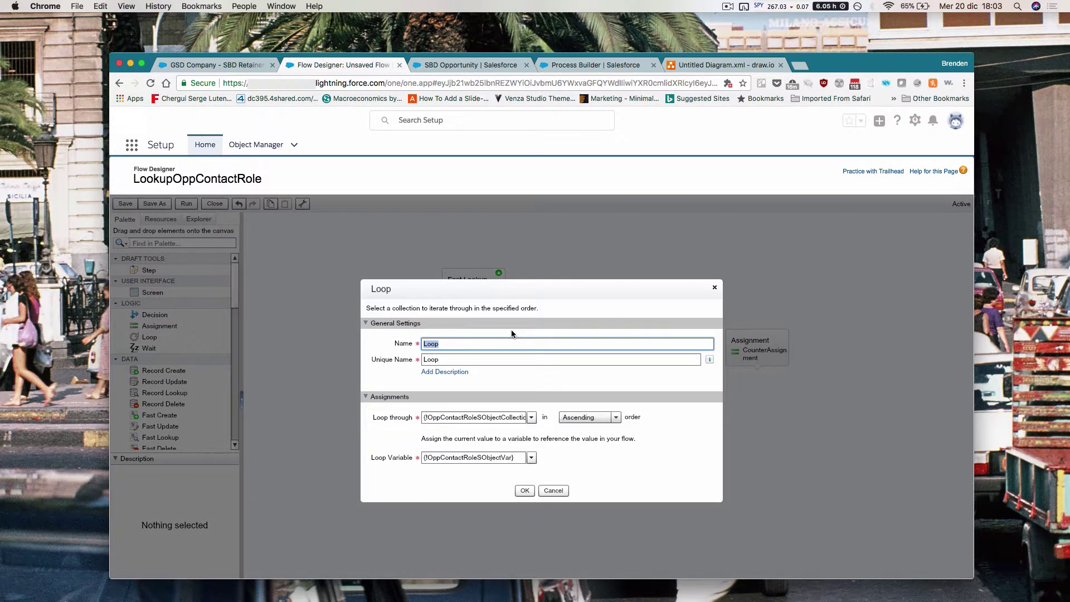
{"action": "left_click", "coordinate": [464, 343]}
{"action": "left_click_drag", "start_coordinate": [453, 417], "coordinate": [490, 418]}
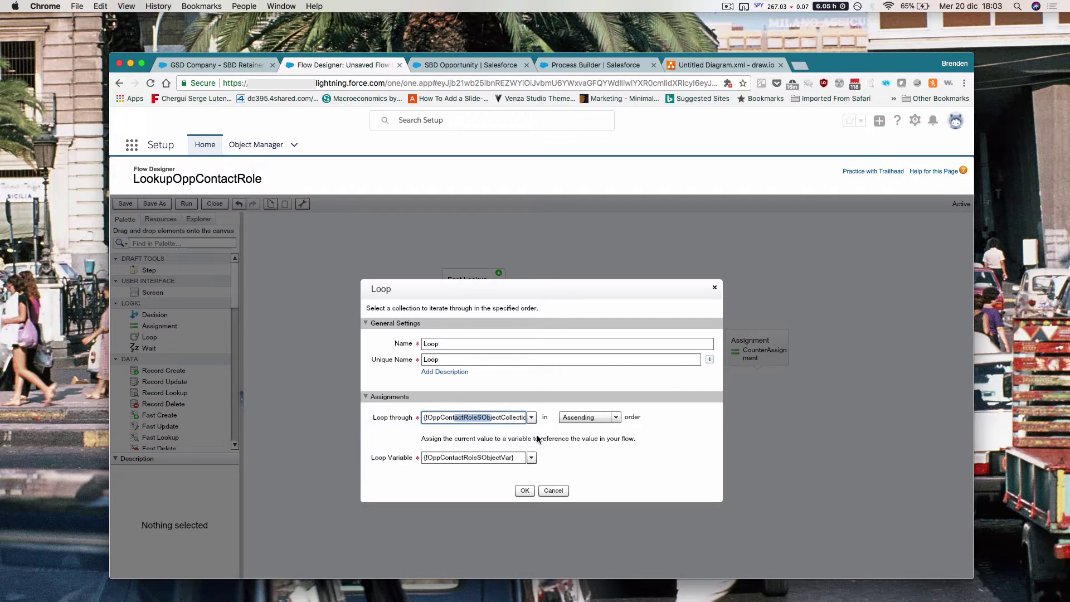
{"action": "left_click", "coordinate": [532, 417]}
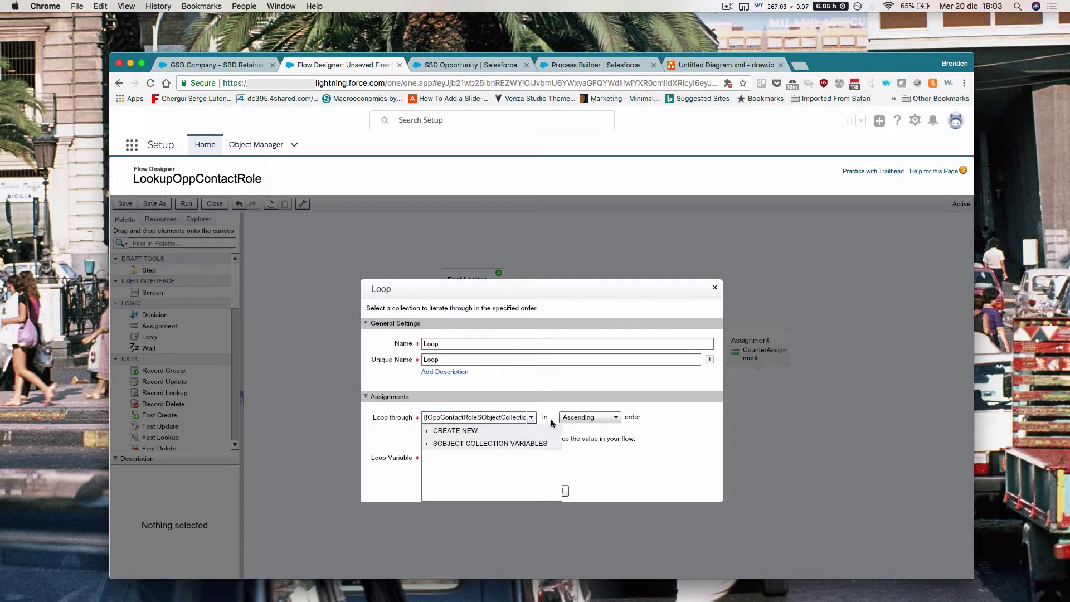
{"action": "left_click", "coordinate": [599, 450]}
{"action": "left_click_drag", "start_coordinate": [427, 417], "coordinate": [527, 417]}
{"action": "left_click", "coordinate": [513, 458]}
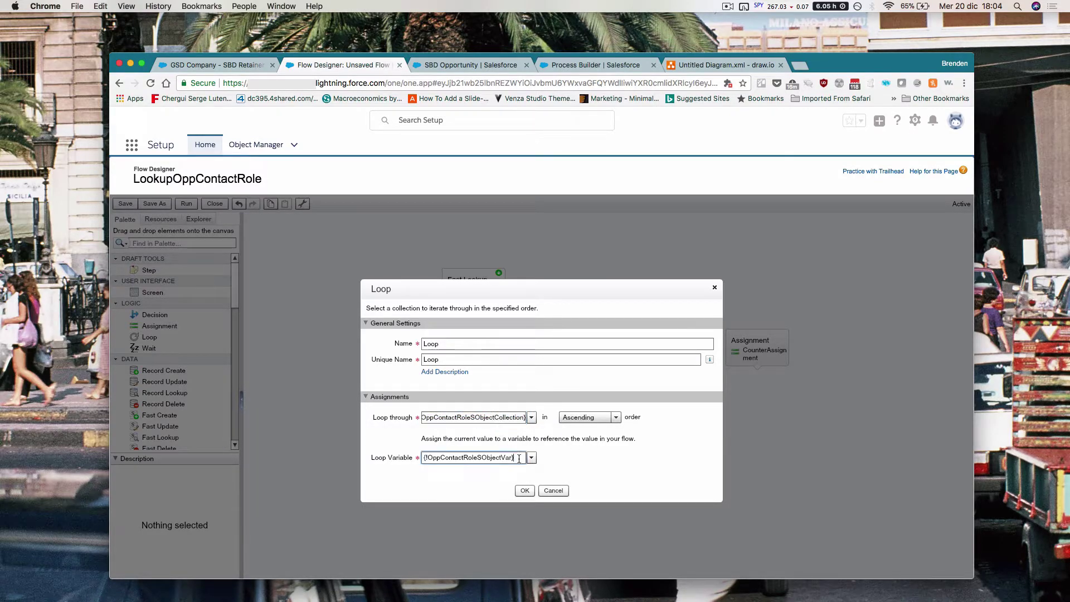
{"action": "triple_click", "coordinate": [512, 458]}
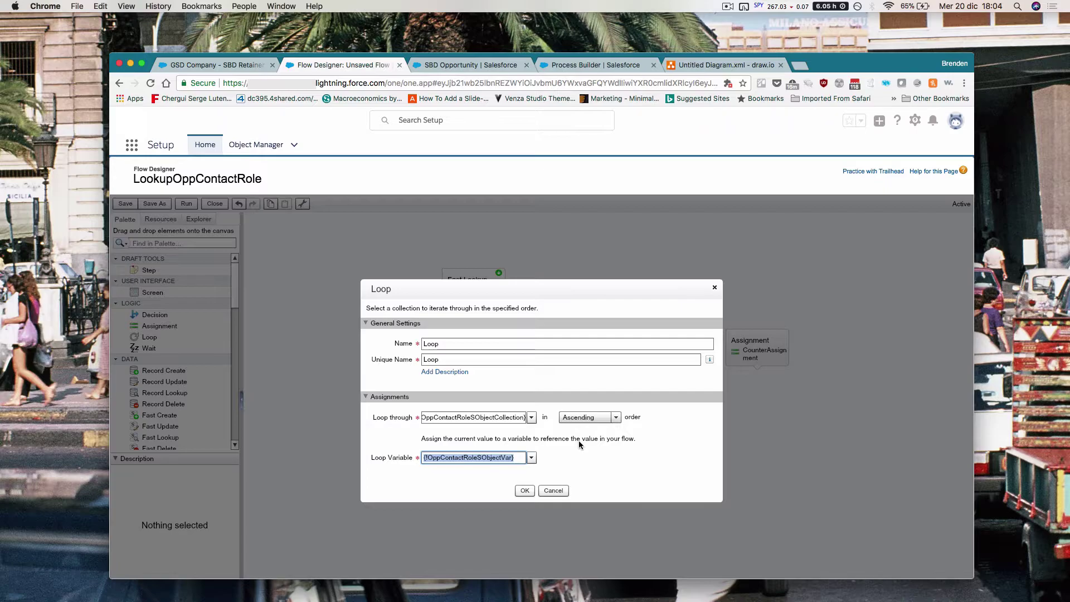
{"action": "left_click", "coordinate": [554, 490]}
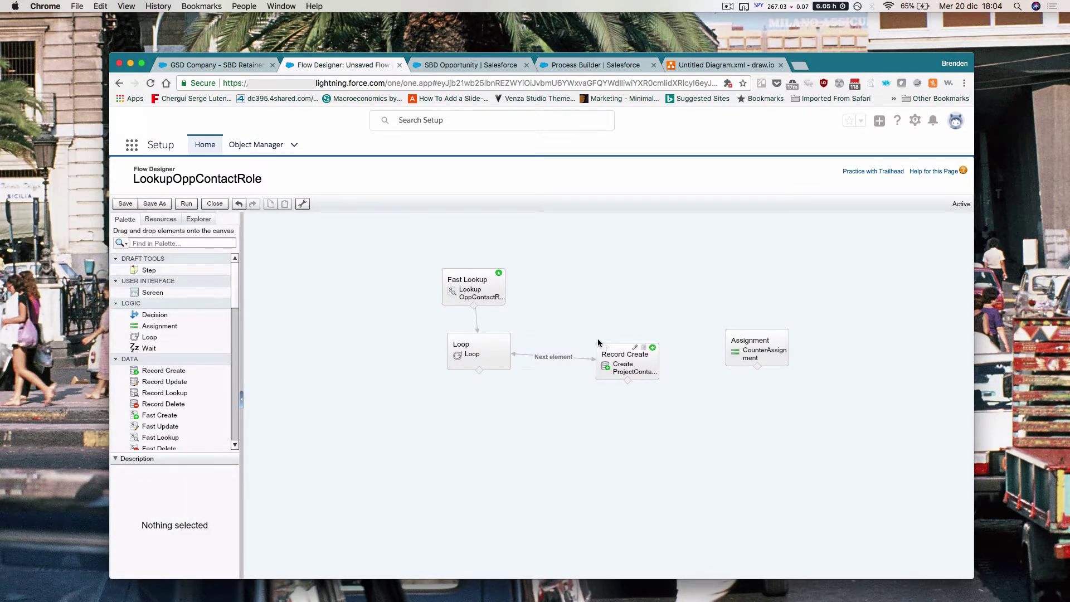
Open the Record Create element and check that it creates a Project_Contact_Role__c record
{"action": "left_click", "coordinate": [635, 348]}
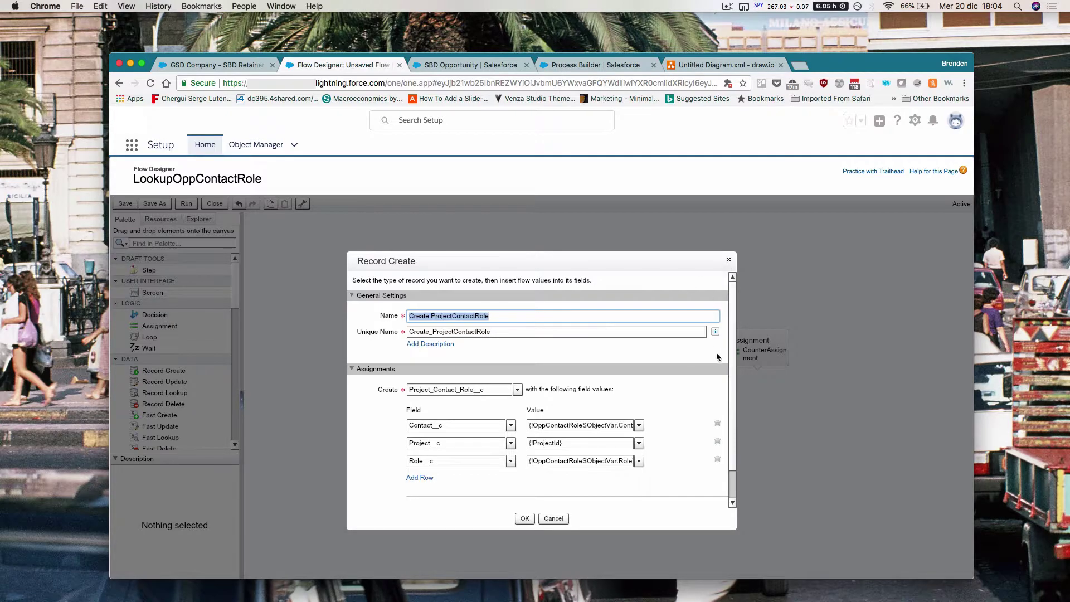
{"action": "scroll", "coordinate": [734, 388], "scroll_direction": "down", "scroll_amount": 2}
{"action": "scroll", "coordinate": [733, 389], "scroll_direction": "down", "scroll_amount": 1}
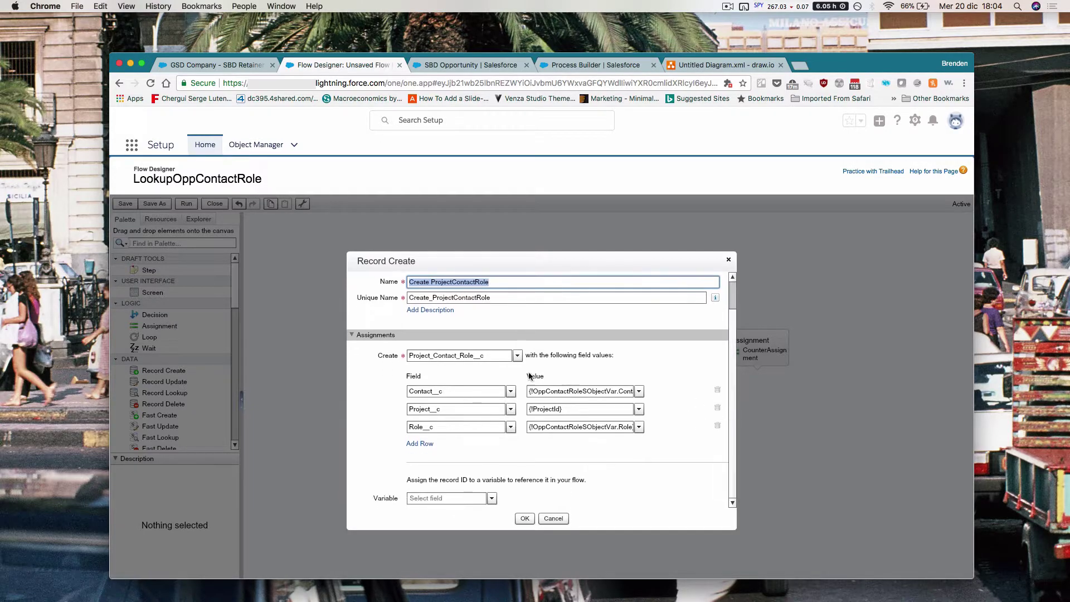
{"action": "left_click", "coordinate": [489, 356]}
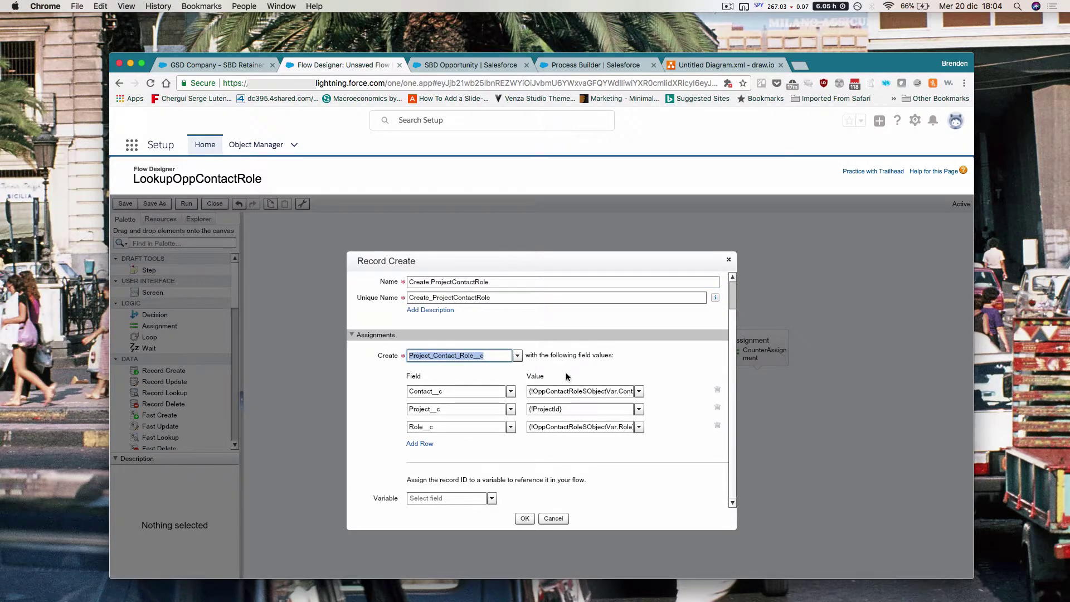
Examine the Contact__c value, which takes ContactId from OppContactRoleSObjectVar
{"action": "left_click", "coordinate": [470, 394]}
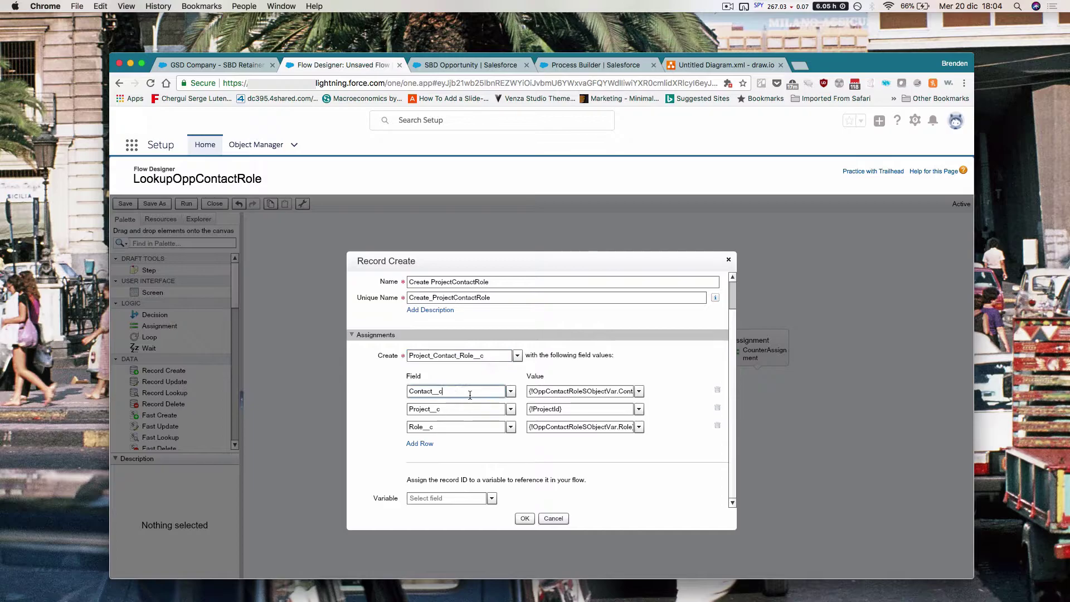
{"action": "left_click", "coordinate": [501, 410]}
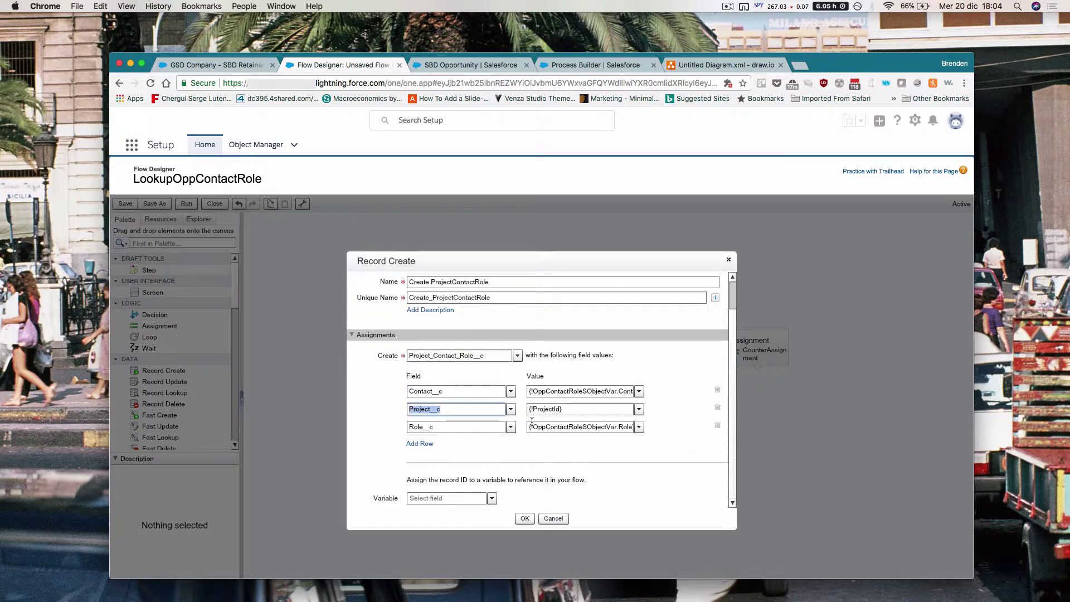
{"action": "left_click_drag", "start_coordinate": [580, 391], "coordinate": [640, 390]}
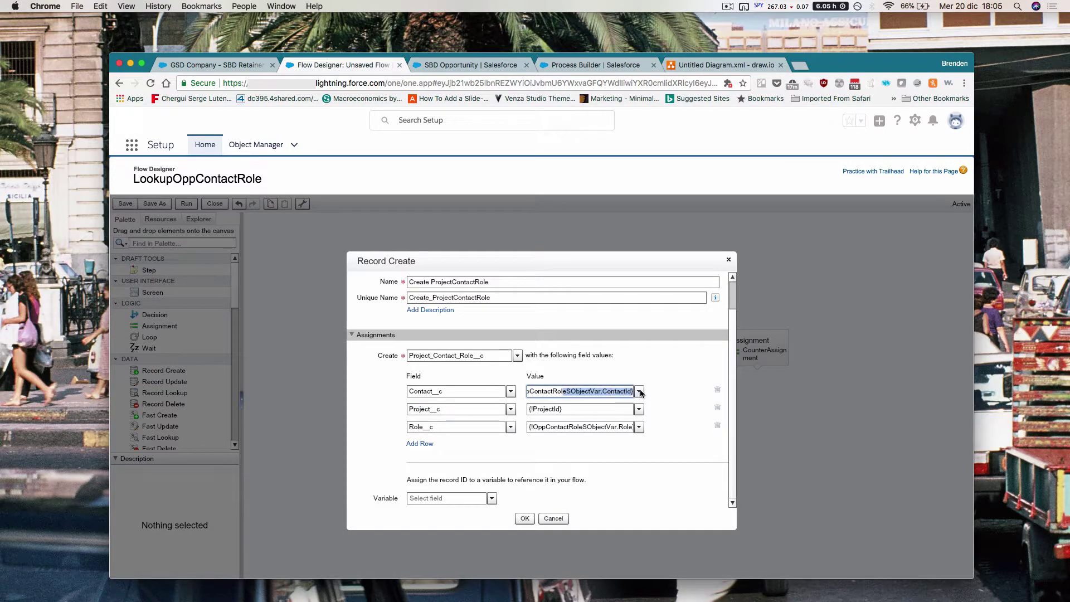
{"action": "left_click", "coordinate": [602, 391]}
{"action": "triple_click", "coordinate": [583, 393]}
{"action": "left_click", "coordinate": [560, 390]}
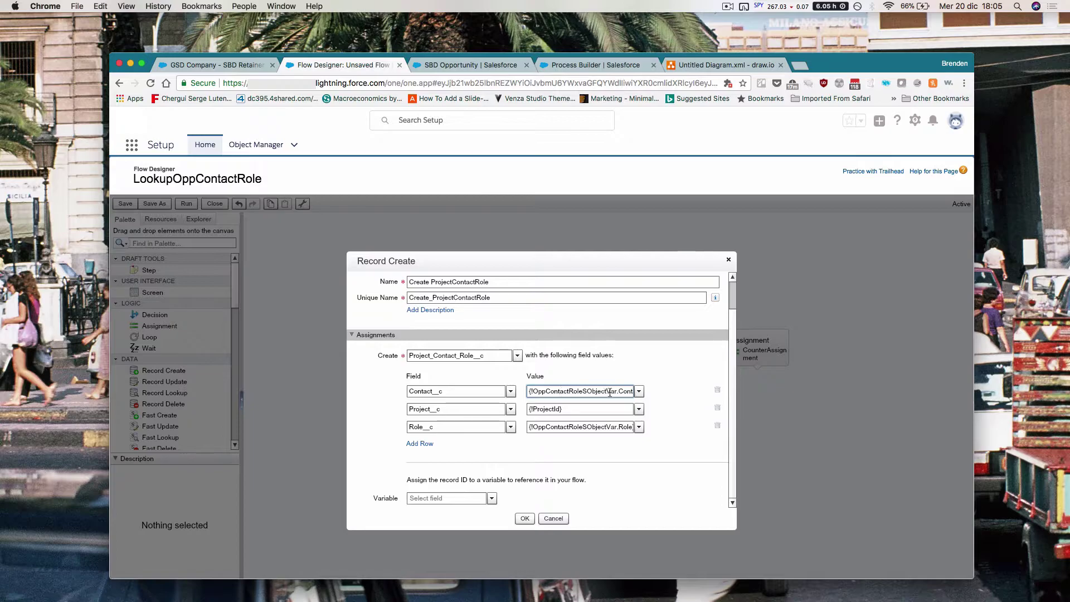
{"action": "left_click_drag", "start_coordinate": [616, 391], "coordinate": [513, 392]}
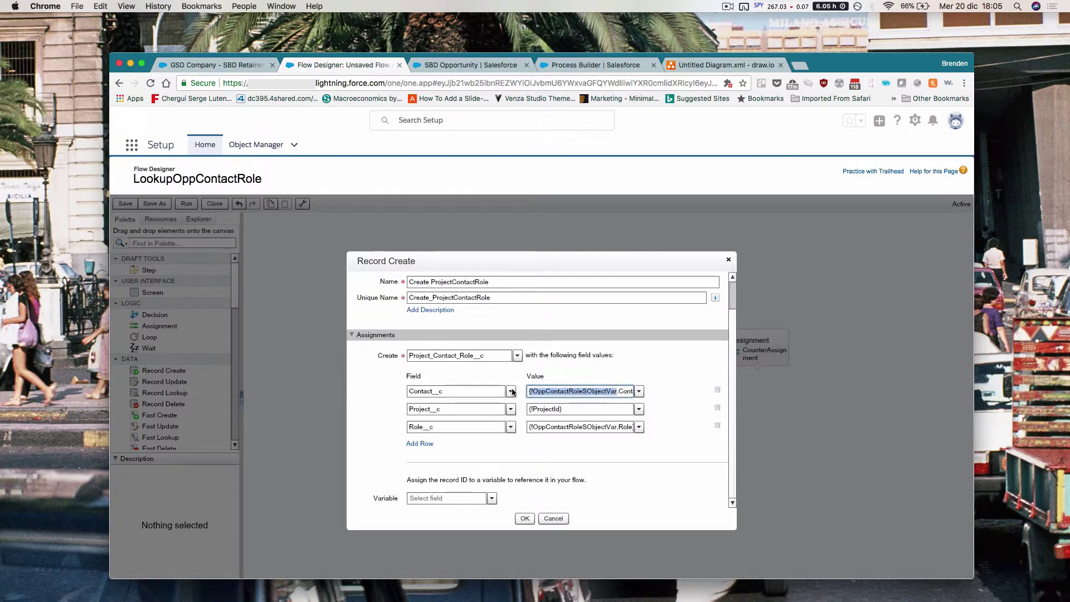
{"action": "left_click_drag", "start_coordinate": [602, 391], "coordinate": [631, 390]}
{"action": "left_click", "coordinate": [600, 390]}
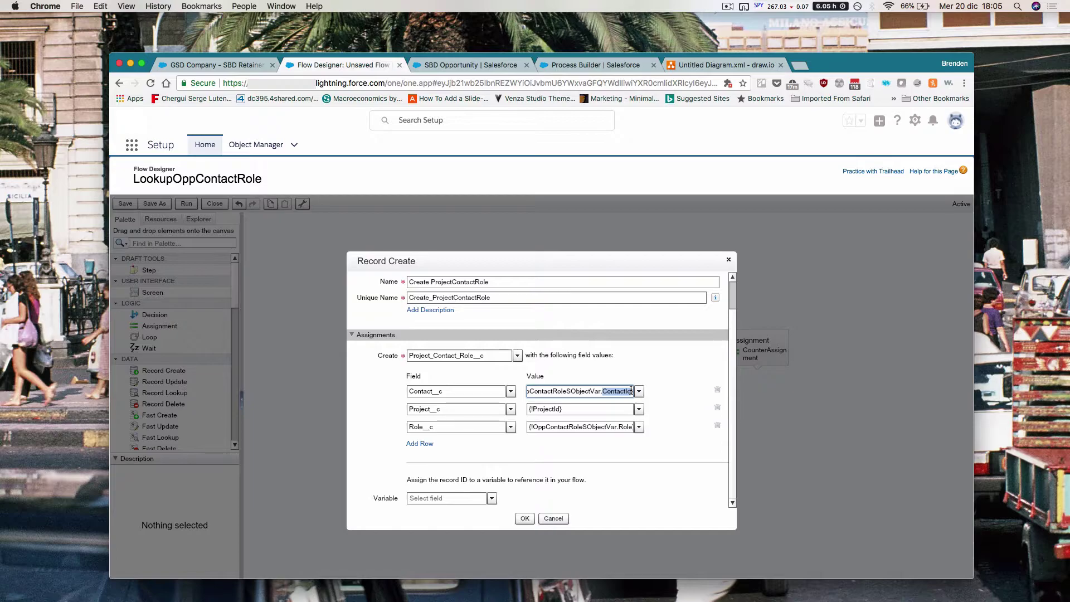
{"action": "triple_click", "coordinate": [632, 391]}
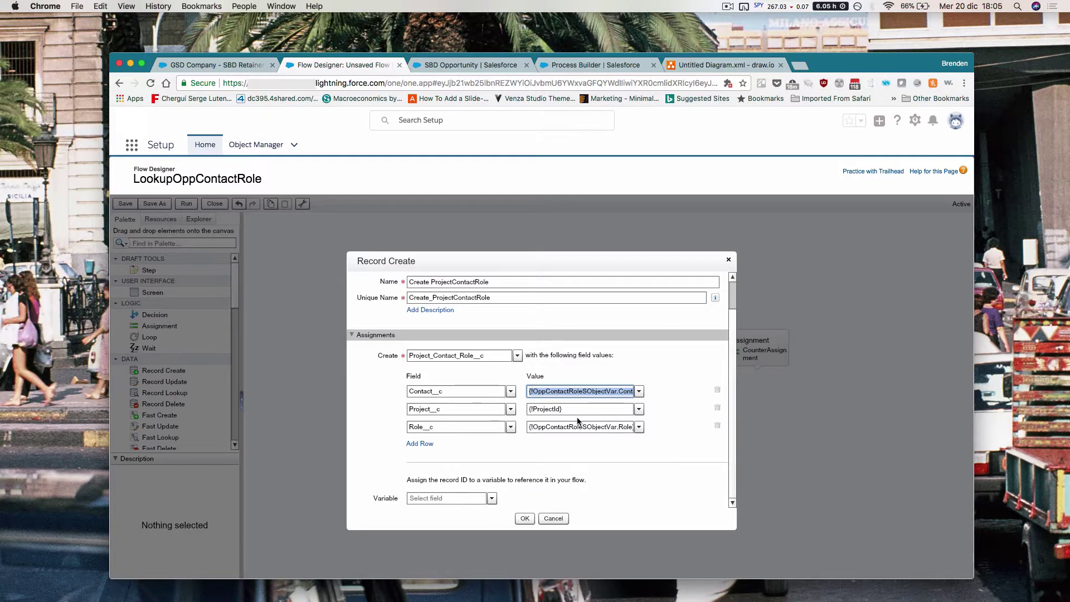
Review Project__c set to {!ProjectId} and Role__c set to the looped Role
{"action": "double_click", "coordinate": [479, 409]}
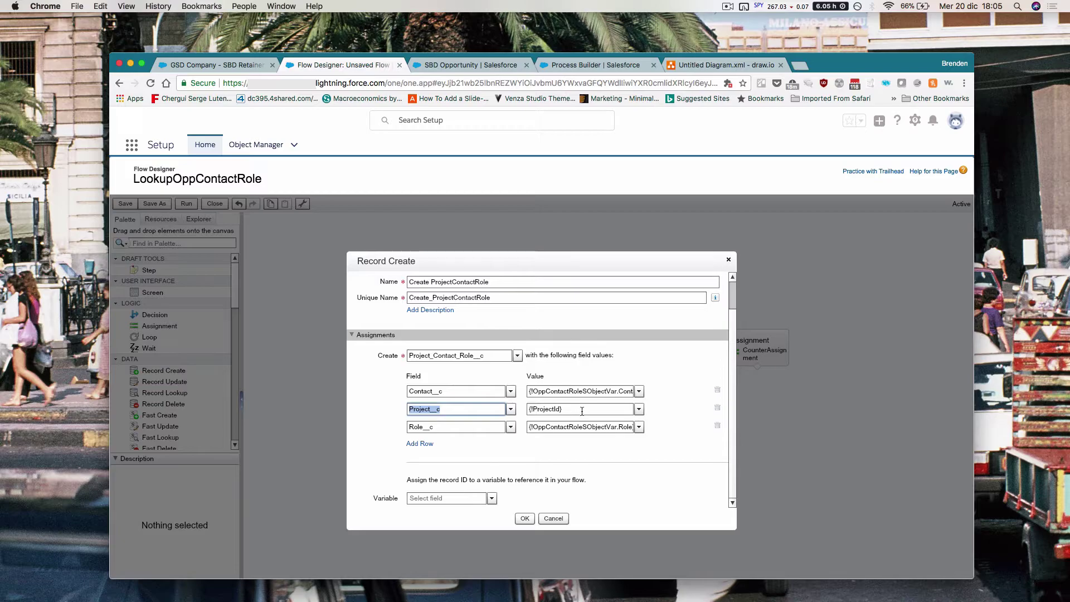
{"action": "key", "text": "Tab"}
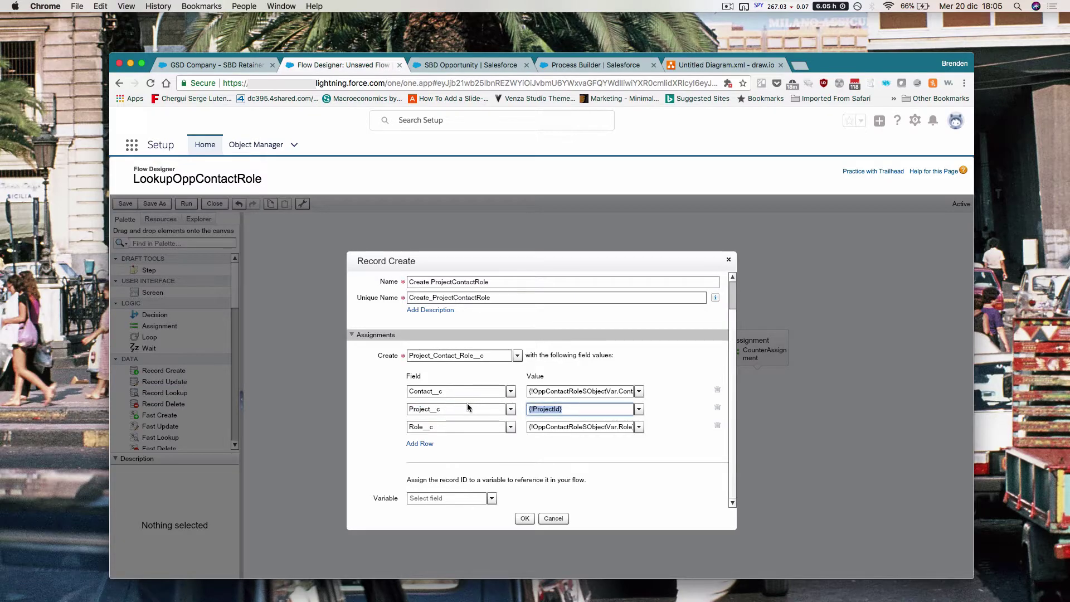
{"action": "double_click", "coordinate": [454, 426]}
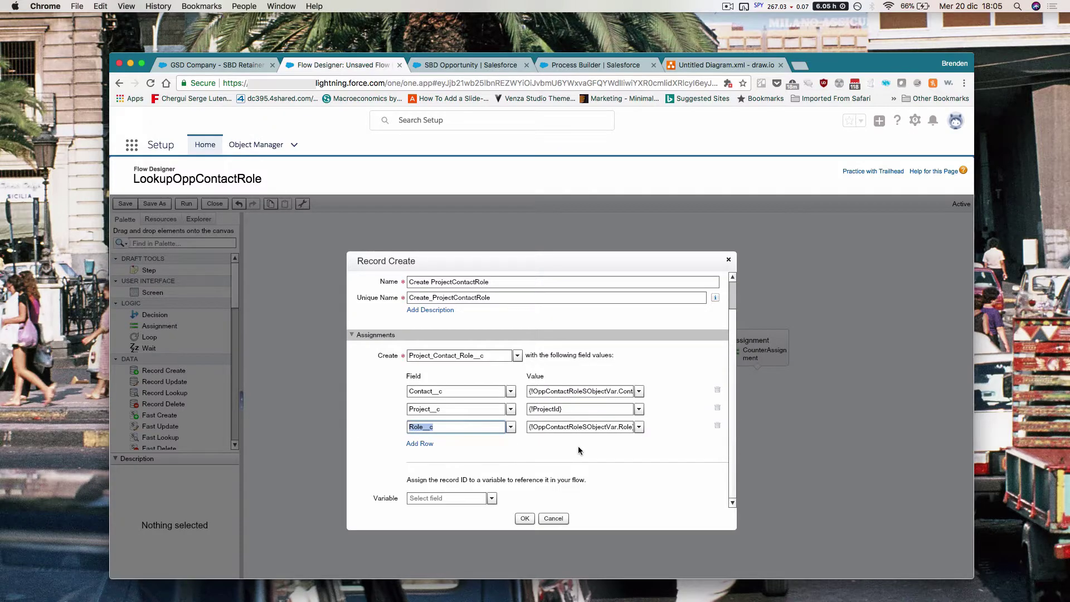
{"action": "left_click", "coordinate": [588, 429]}
{"action": "left_click_drag", "start_coordinate": [617, 427], "coordinate": [652, 427]}
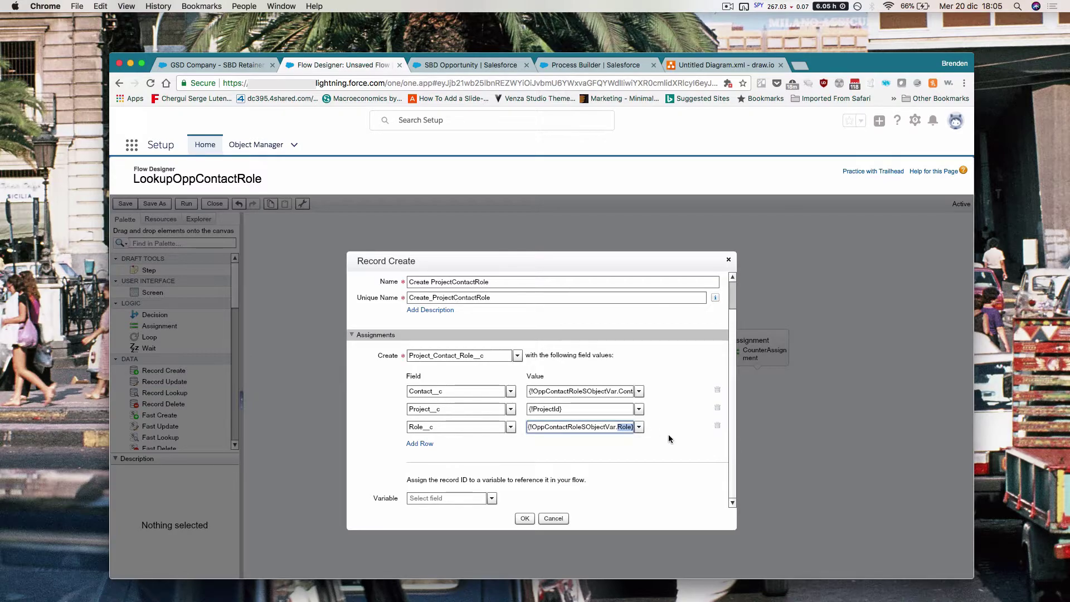
{"action": "left_click_drag", "start_coordinate": [619, 391], "coordinate": [677, 392]}
{"action": "scroll", "coordinate": [658, 404], "scroll_direction": "down", "scroll_amount": 1}
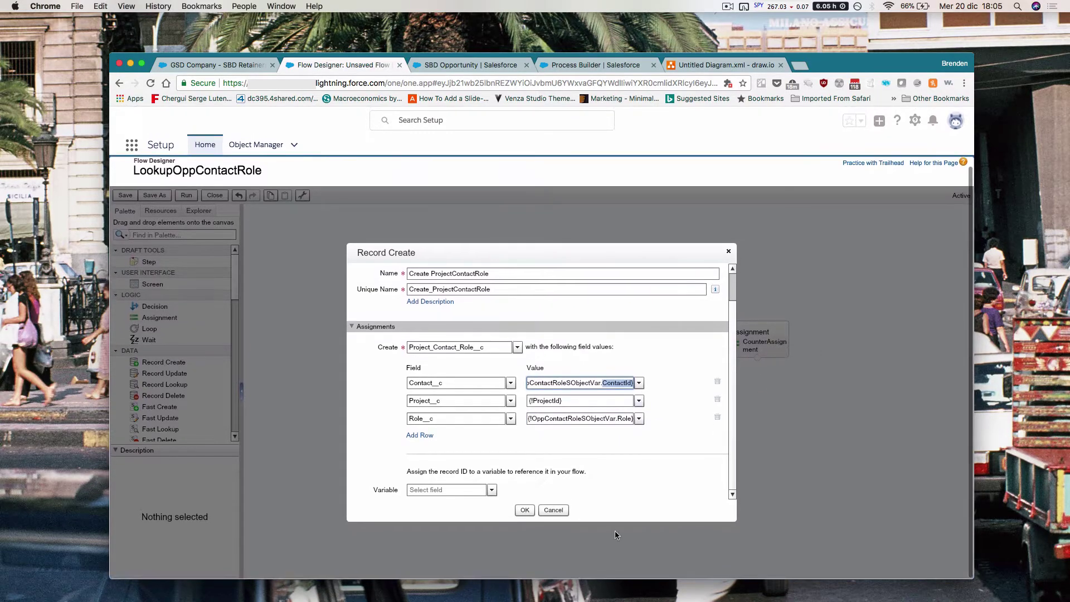
Delete the Assignment element and both connectors between Loop and Record Create
{"action": "left_click", "coordinate": [555, 509]}
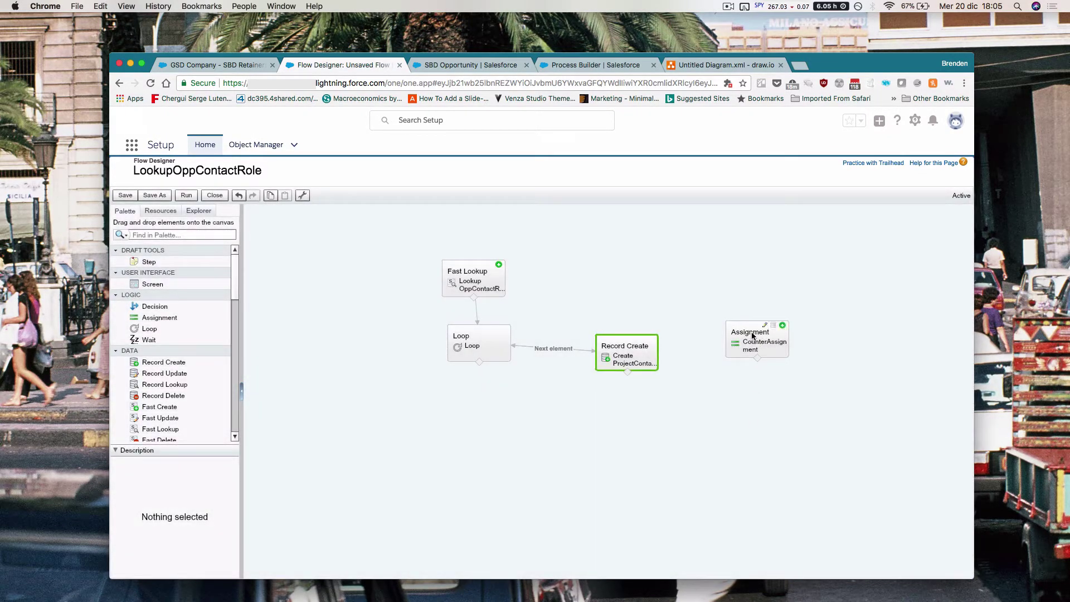
{"action": "left_click", "coordinate": [752, 335]}
{"action": "key", "text": "Delete"}
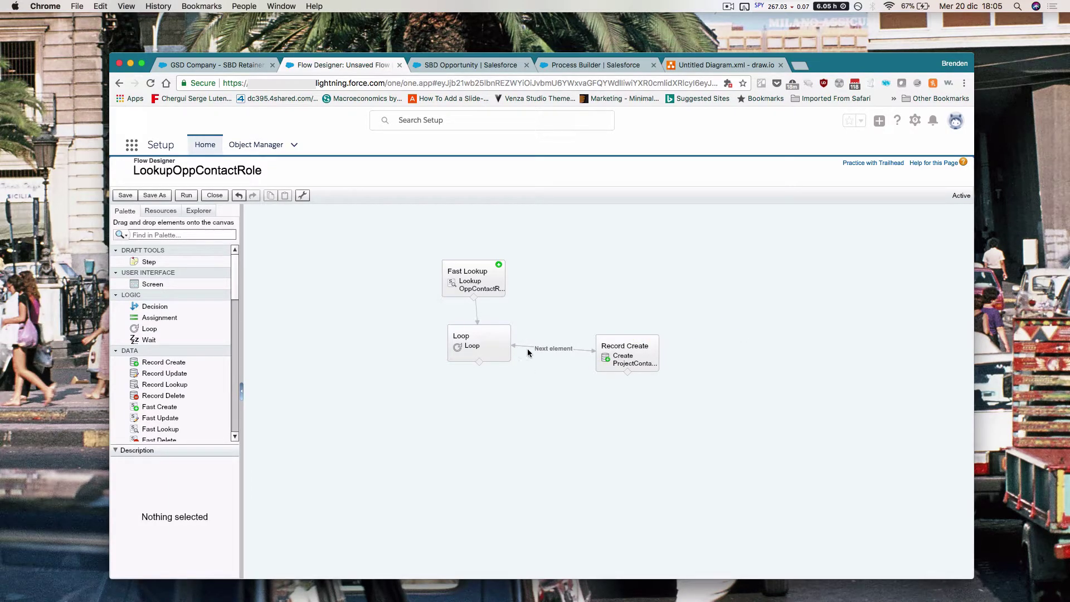
{"action": "left_click", "coordinate": [544, 348]}
{"action": "key", "text": "Delete"}
{"action": "left_click", "coordinate": [540, 346]}
{"action": "key", "text": "Delete"}
Connect Loop to Record Create for each value, and Record Create back to Loop
{"action": "left_click_drag", "start_coordinate": [479, 366], "coordinate": [619, 356]}
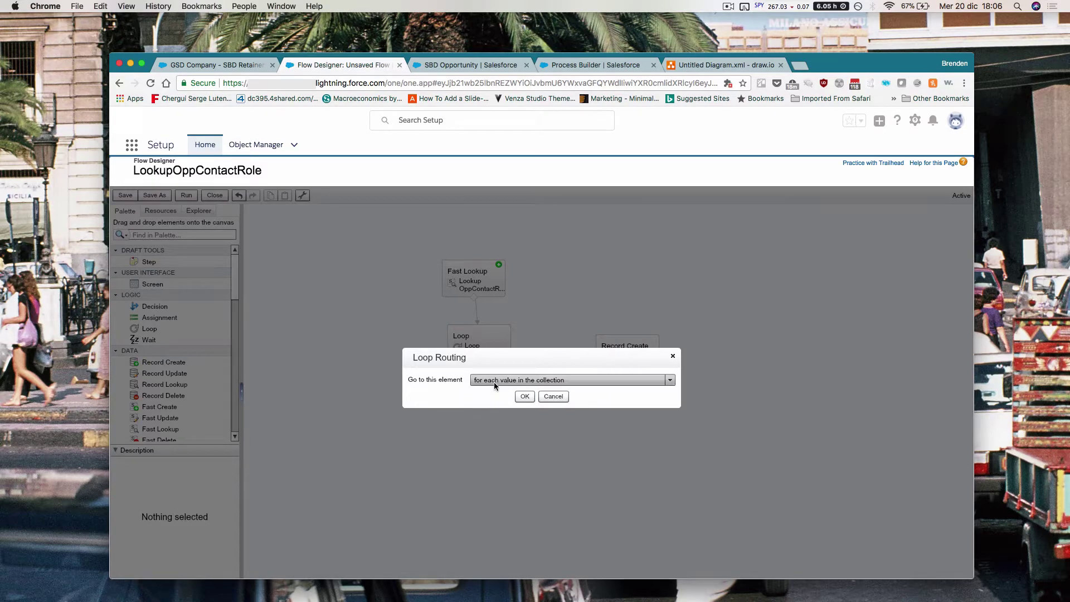
{"action": "left_click", "coordinate": [517, 381]}
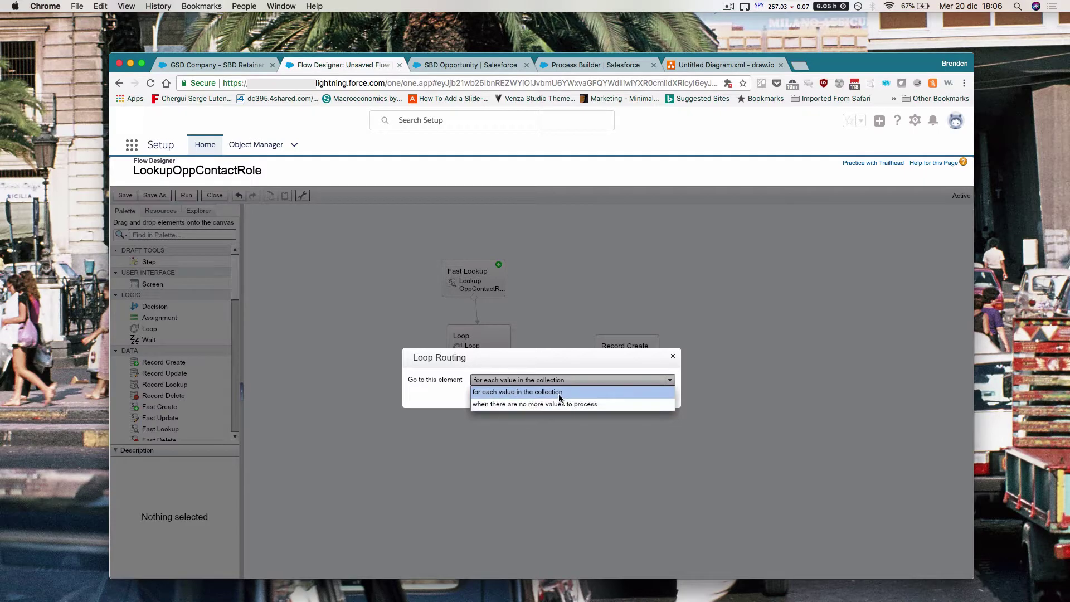
{"action": "left_click", "coordinate": [512, 392]}
{"action": "left_click", "coordinate": [523, 396]}
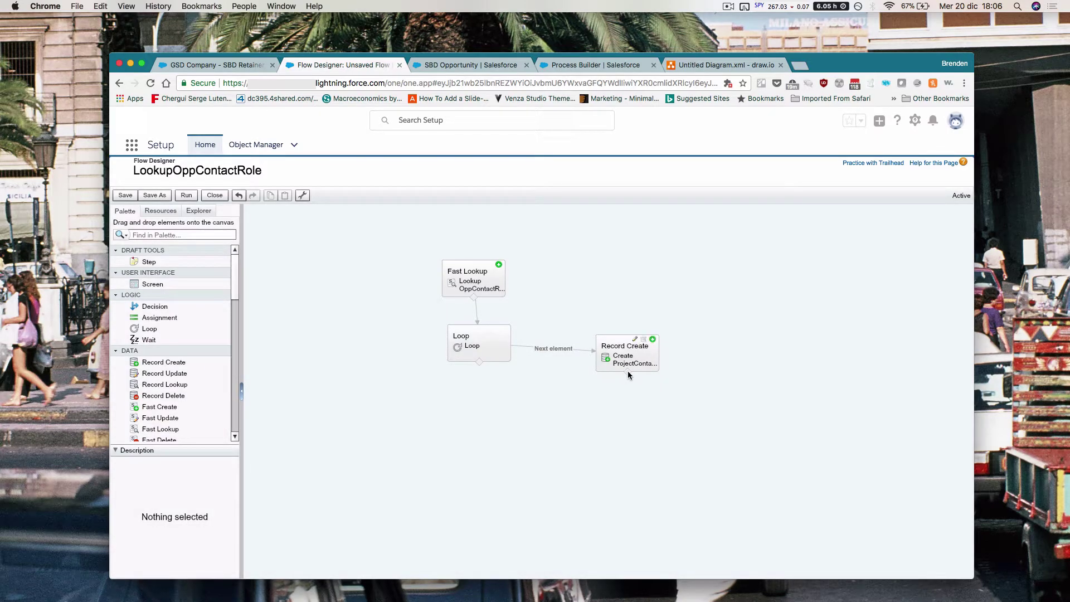
{"action": "left_click_drag", "start_coordinate": [628, 372], "coordinate": [487, 348]}
Discard the unsaved flow changes and open Process Builder via Quick Find 'build'
{"action": "left_click", "coordinate": [214, 196]}
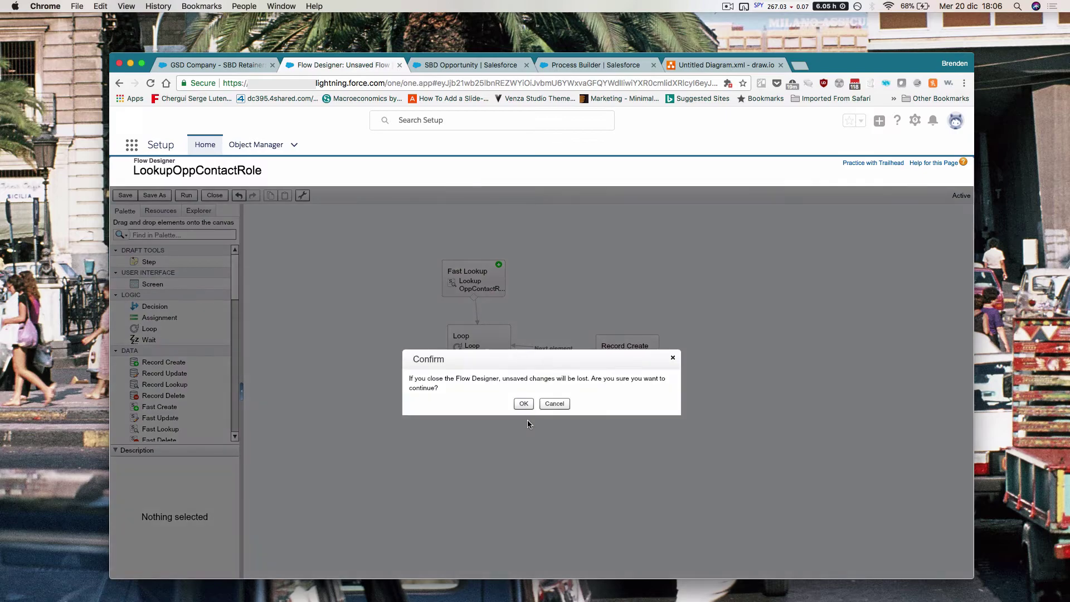
{"action": "left_click", "coordinate": [522, 403]}
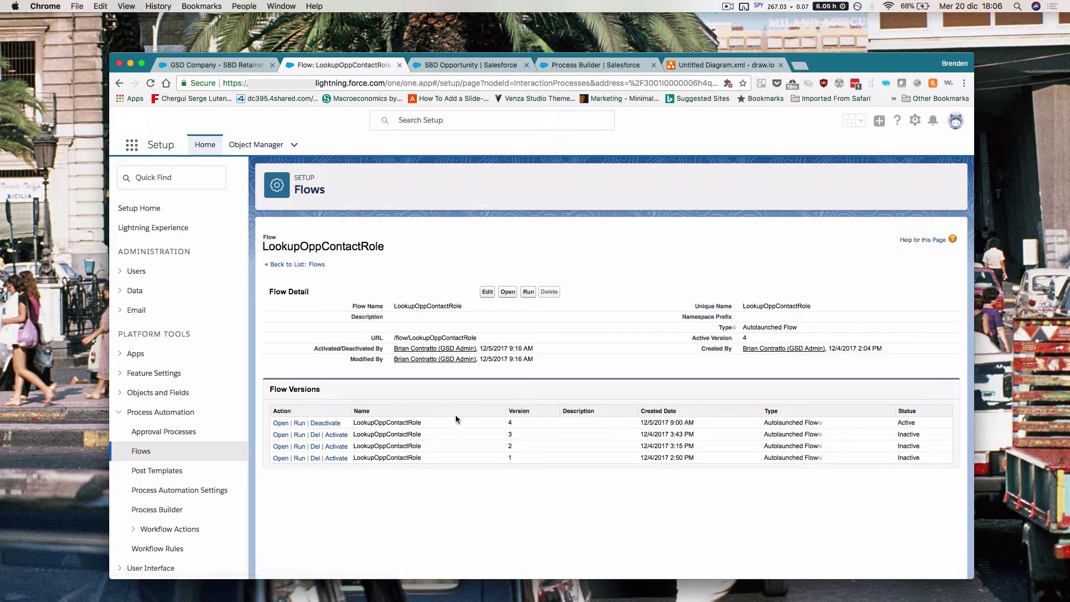
{"action": "scroll", "coordinate": [318, 423], "scroll_direction": "up", "scroll_amount": 5}
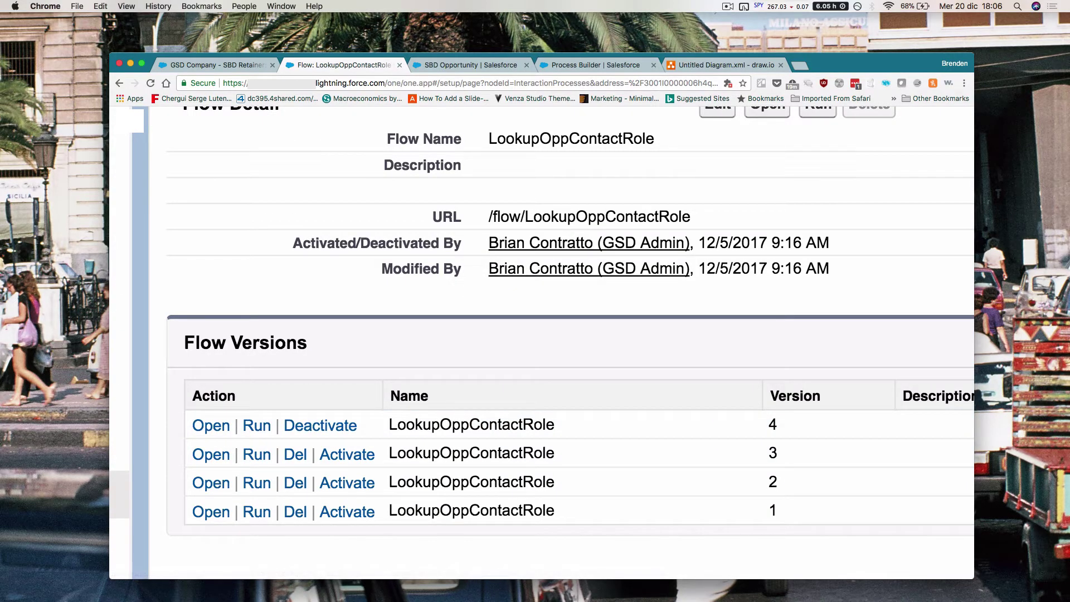
{"action": "scroll", "coordinate": [354, 446], "scroll_direction": "down", "scroll_amount": 5}
{"action": "left_click", "coordinate": [166, 176]}
{"action": "type", "text": "build"}
{"action": "left_click", "coordinate": [193, 268]}
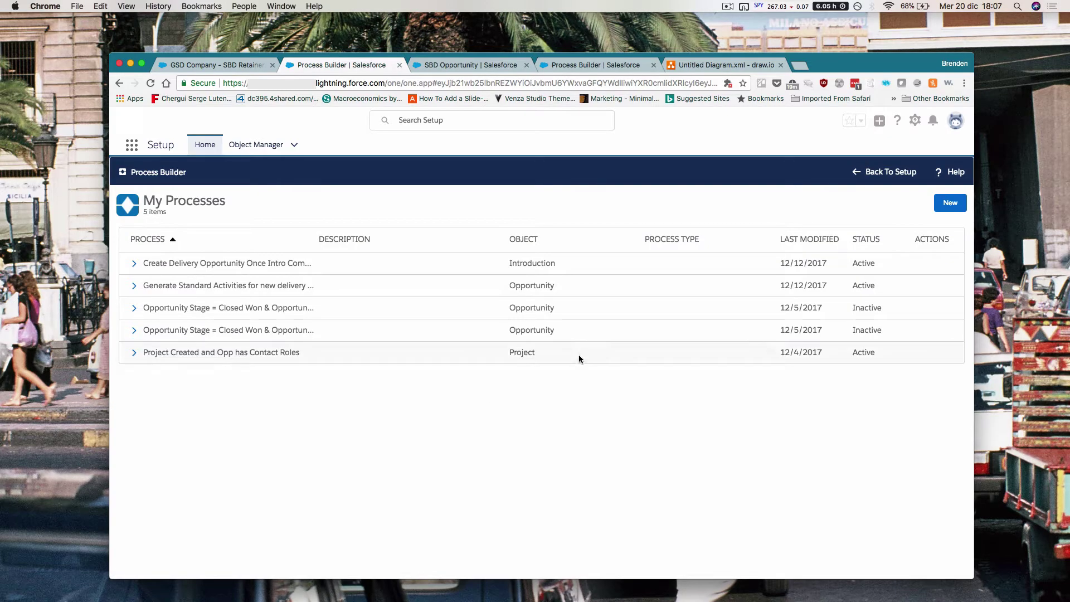
Inspect Version 1's Project trigger, criteria and LookupOppContactRole flow launch, then return to Setup Home
{"action": "left_click", "coordinate": [133, 352]}
{"action": "left_click", "coordinate": [208, 378]}
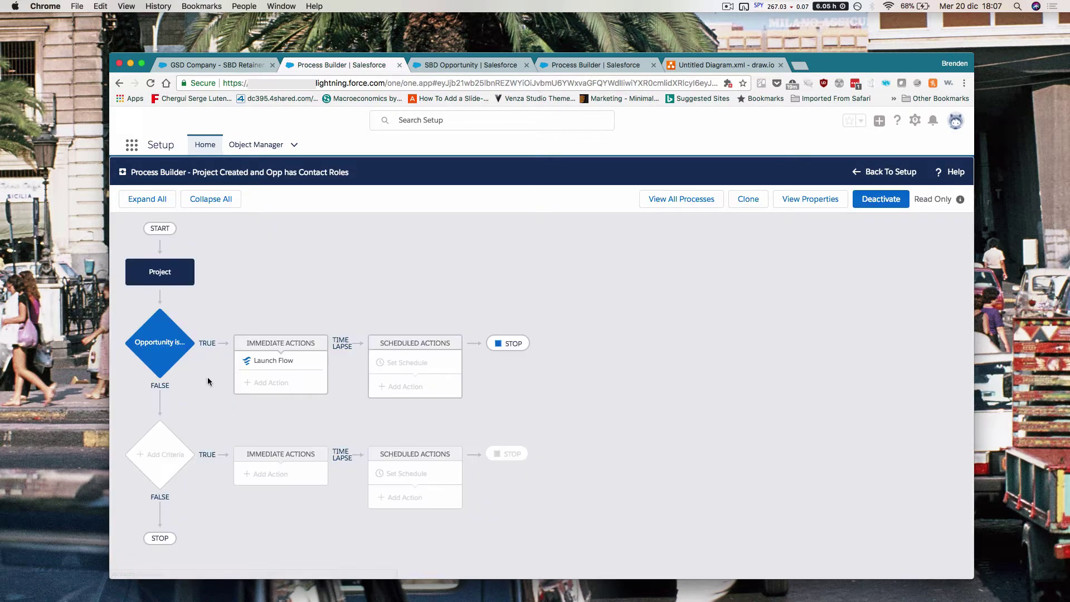
{"action": "left_click", "coordinate": [180, 277]}
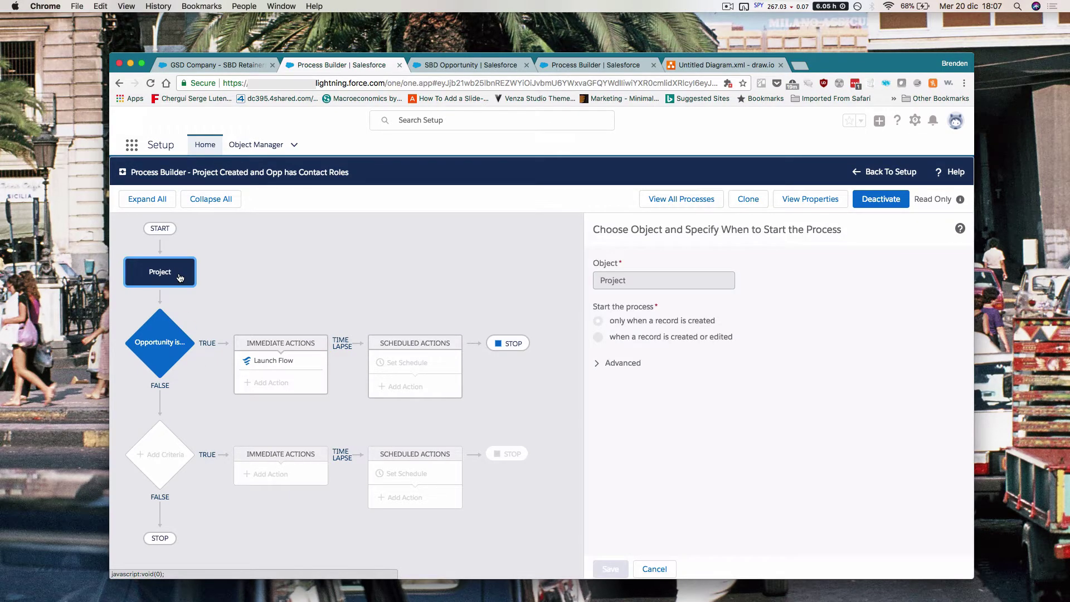
{"action": "left_click", "coordinate": [178, 352]}
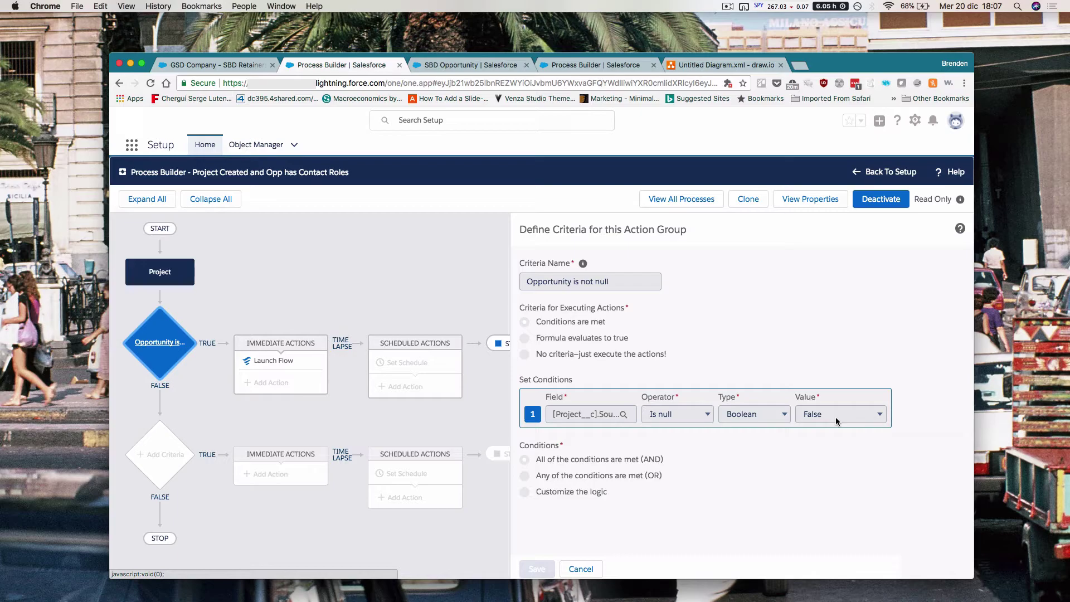
{"action": "left_click", "coordinate": [274, 362]}
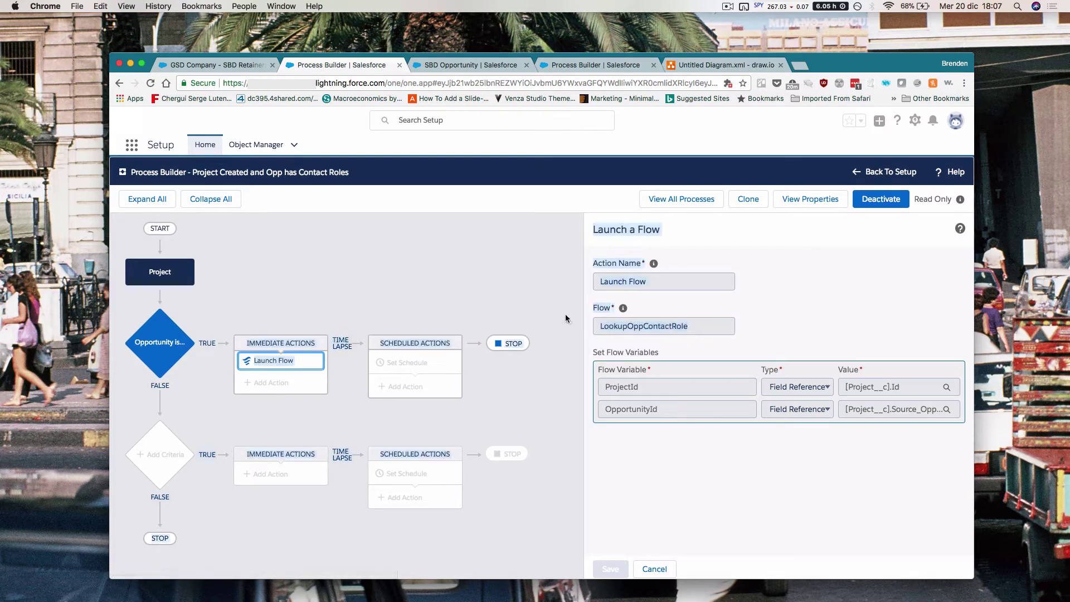
{"action": "left_click_drag", "start_coordinate": [602, 326], "coordinate": [690, 329]}
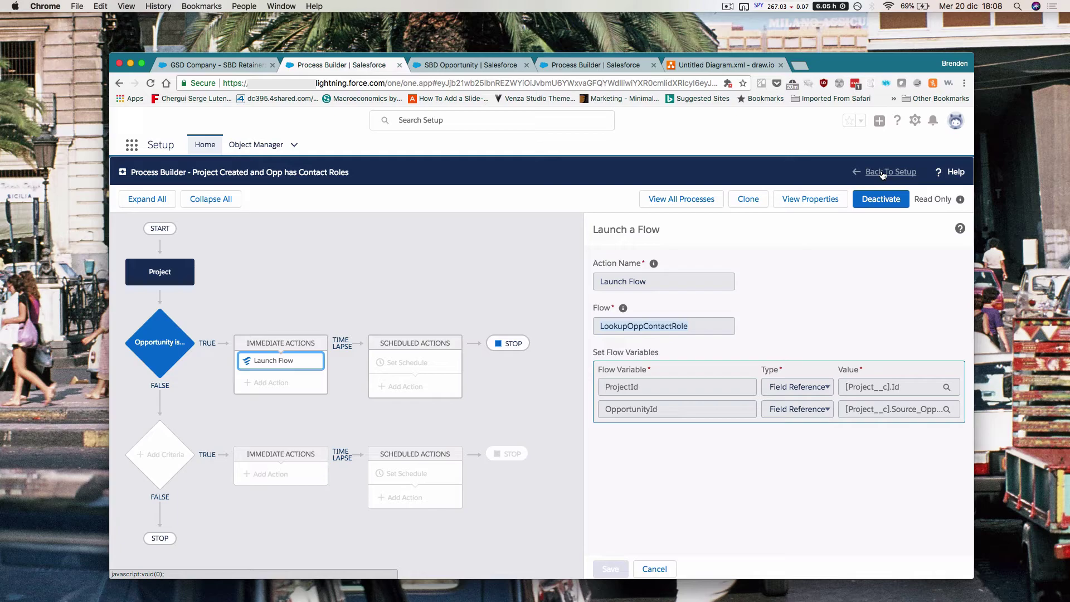
{"action": "left_click", "coordinate": [882, 173]}
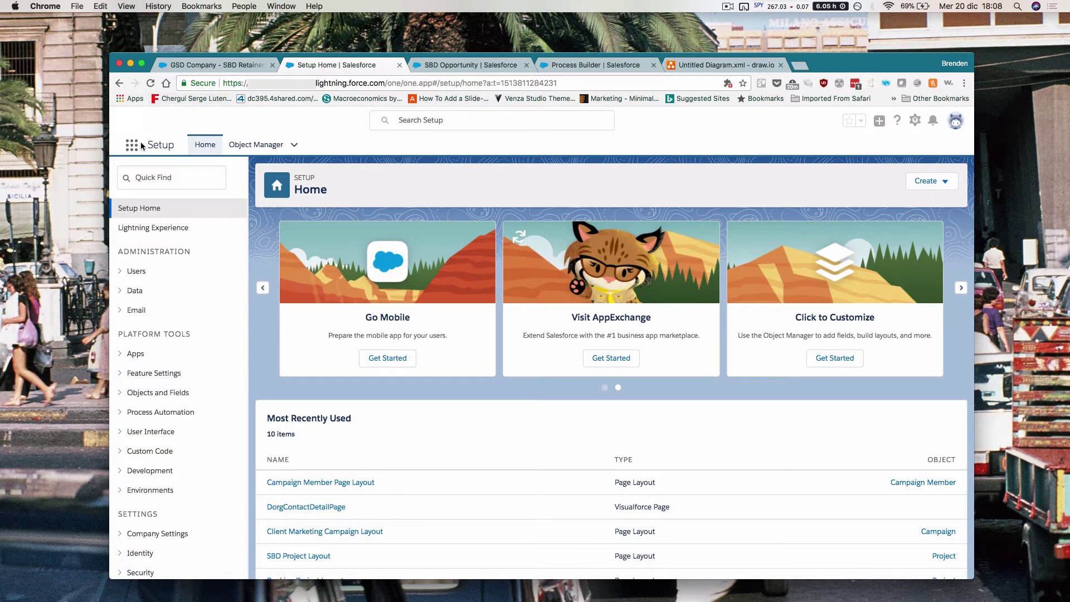
Start a new SBD Project named 'test' with account GSD Company and source opportunity SBD Opportunity
{"action": "left_click", "coordinate": [201, 66]}
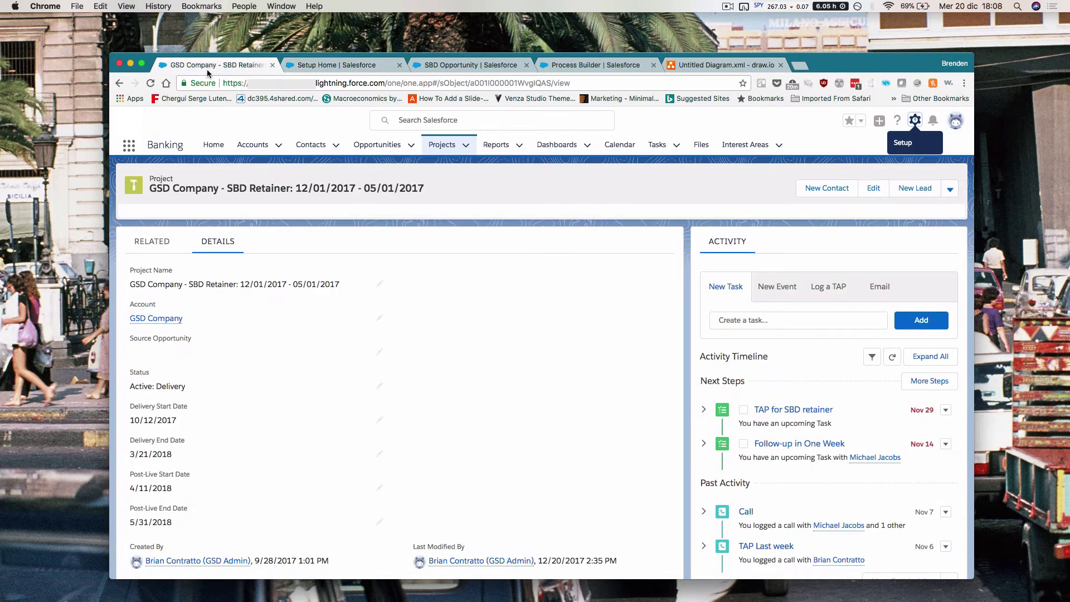
{"action": "left_click", "coordinate": [452, 147], "text": "super"}
{"action": "left_click", "coordinate": [345, 68]}
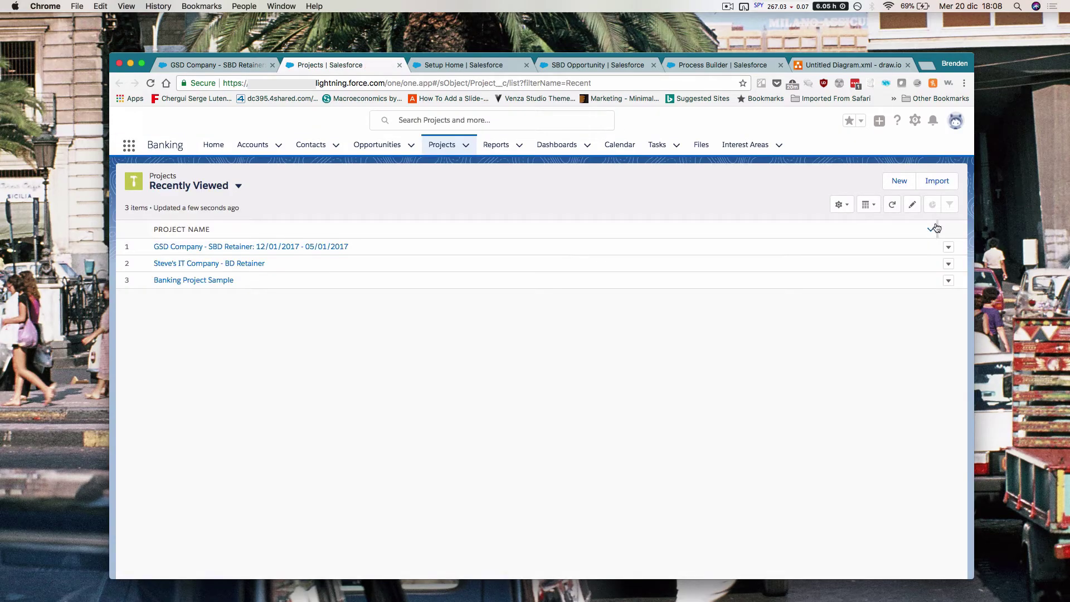
{"action": "left_click", "coordinate": [897, 183]}
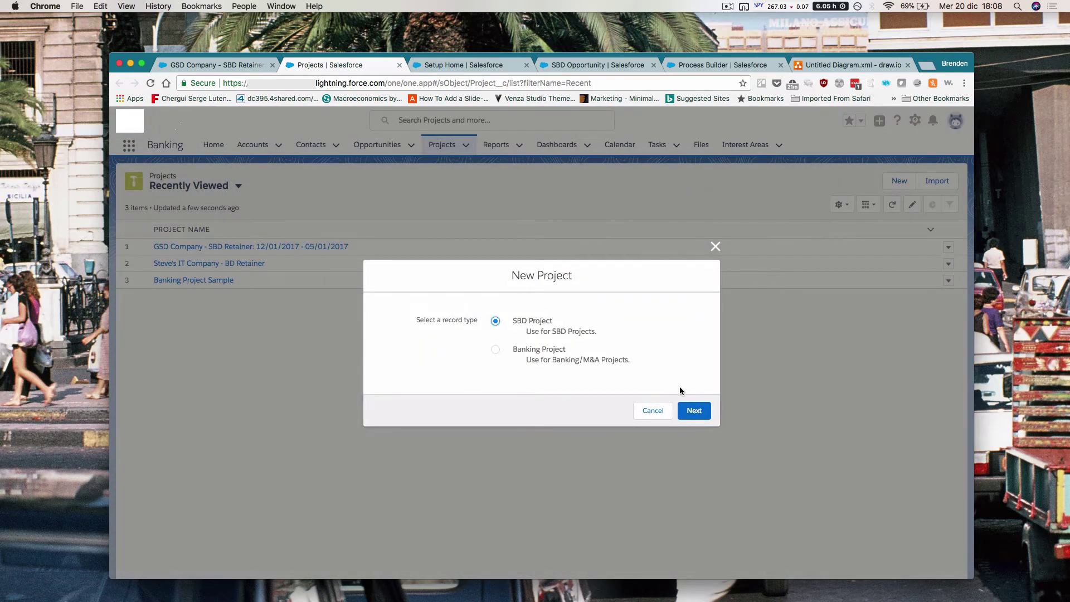
{"action": "left_click", "coordinate": [700, 412]}
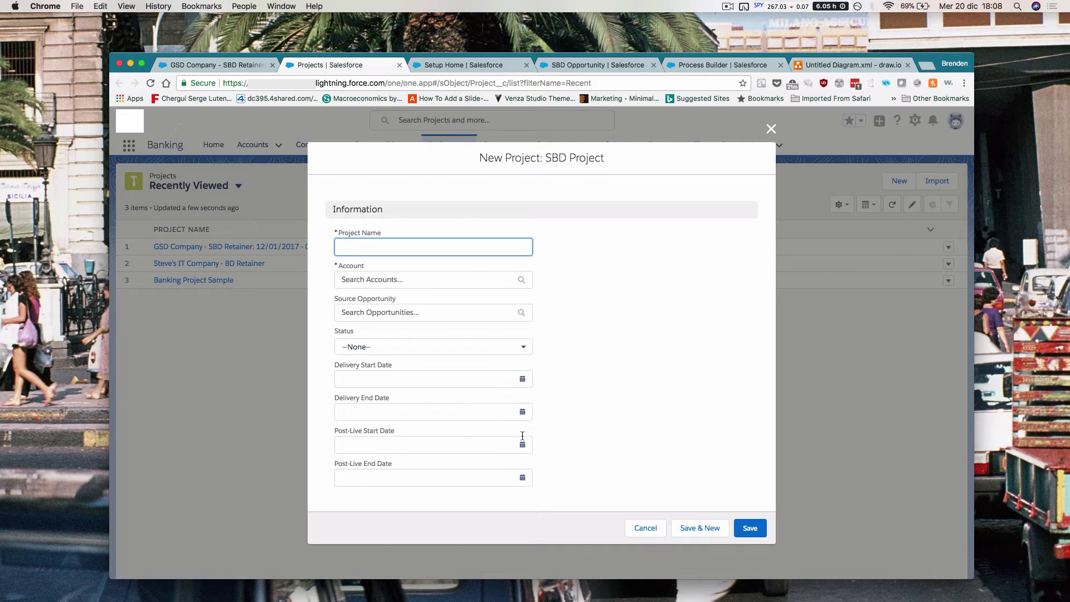
{"action": "type", "text": "test"}
{"action": "left_click", "coordinate": [451, 279]}
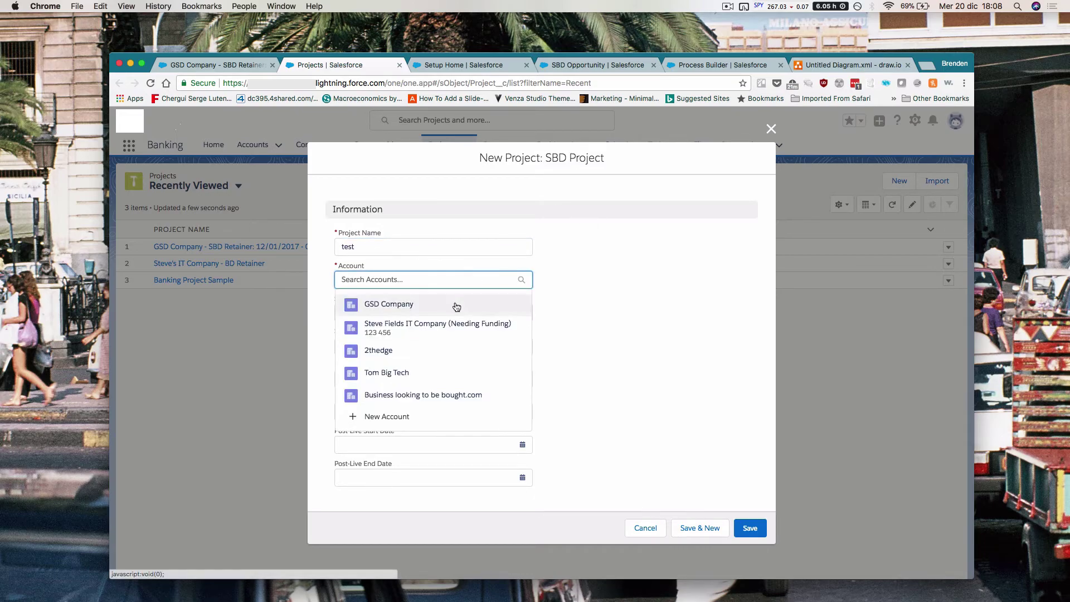
{"action": "left_click", "coordinate": [456, 306]}
{"action": "left_click", "coordinate": [473, 317]}
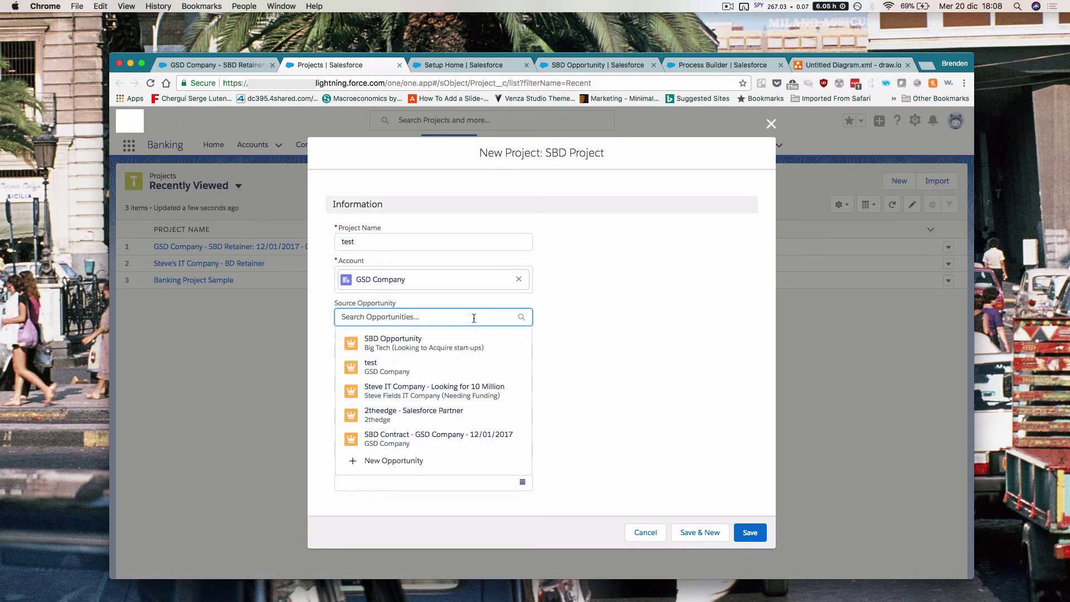
{"action": "left_click", "coordinate": [449, 346]}
Check SBD Opportunity's contact roles, including Evaluator, then save the test project
{"action": "left_click", "coordinate": [593, 66]}
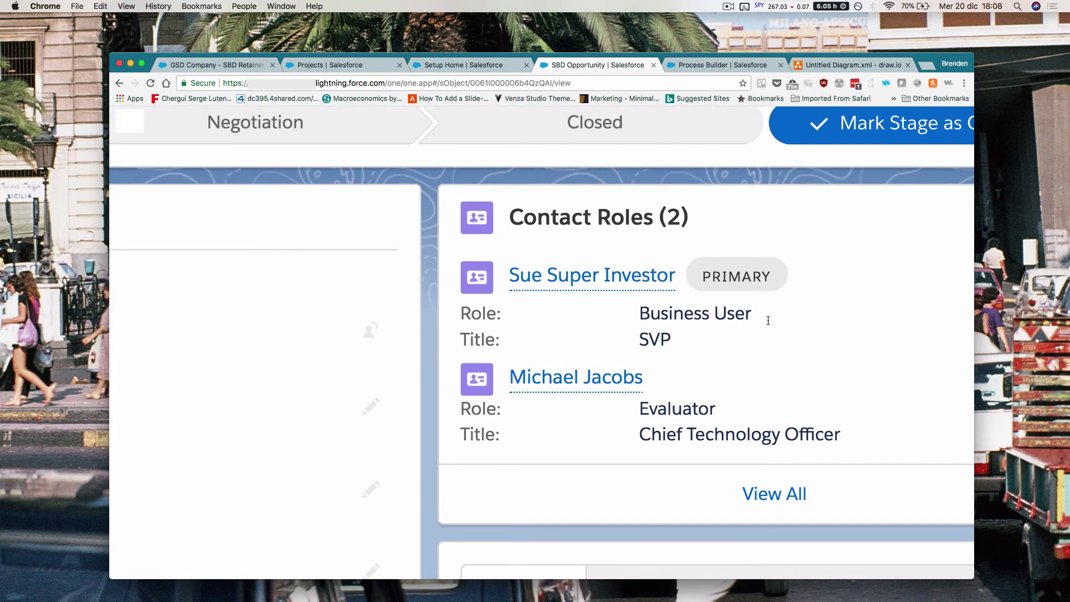
{"action": "mouse_move", "coordinate": [558, 392]}
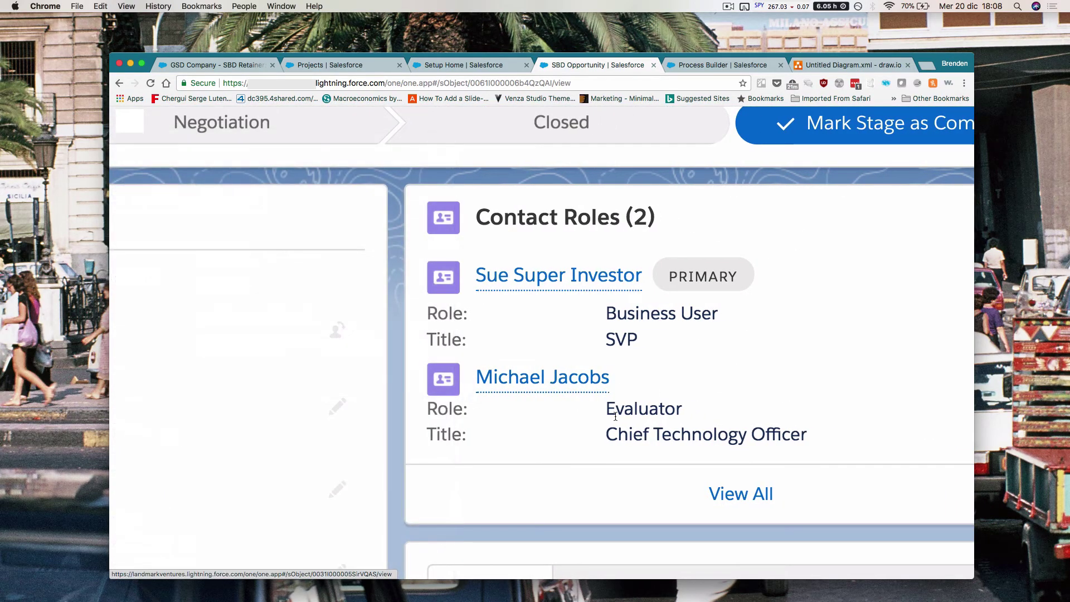
{"action": "left_click_drag", "start_coordinate": [607, 409], "coordinate": [681, 410]}
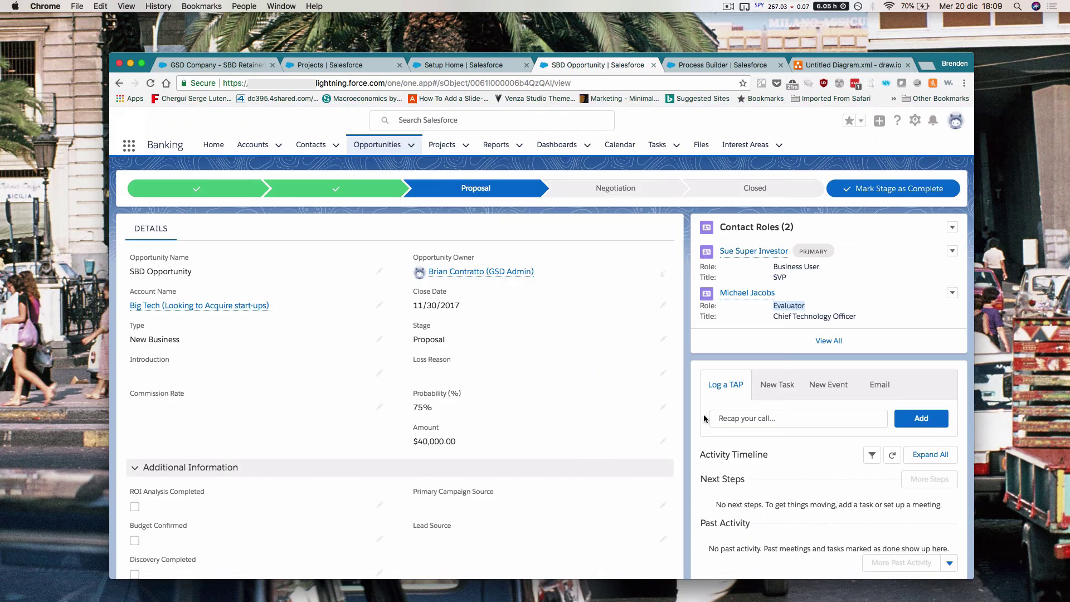
{"action": "left_click", "coordinate": [443, 69]}
{"action": "left_click", "coordinate": [354, 66]}
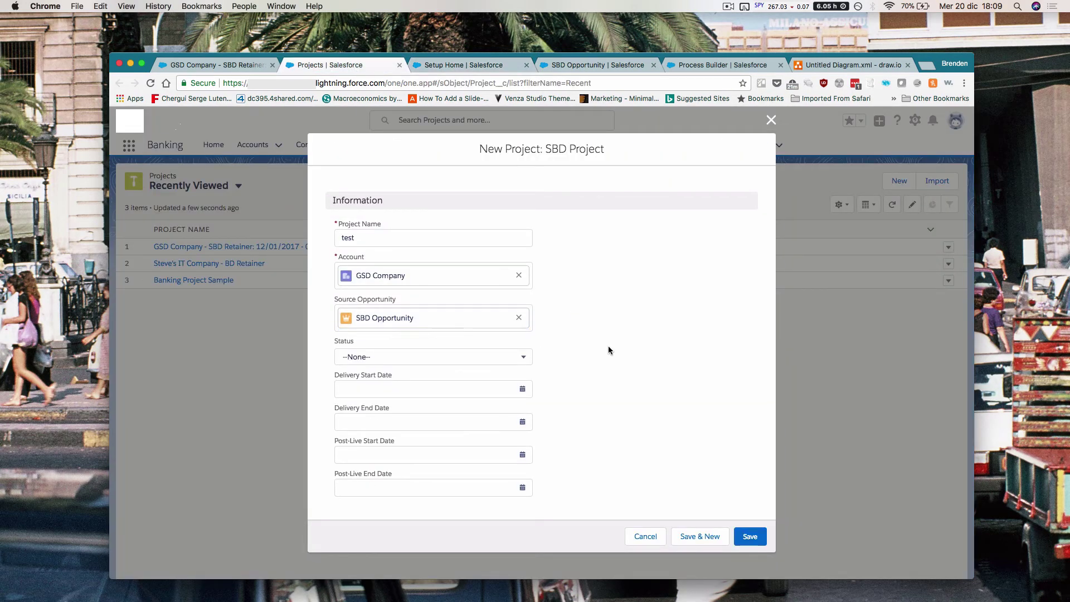
{"action": "left_click_drag", "start_coordinate": [330, 299], "coordinate": [406, 302]}
{"action": "left_click", "coordinate": [701, 393]}
{"action": "left_click", "coordinate": [760, 538]}
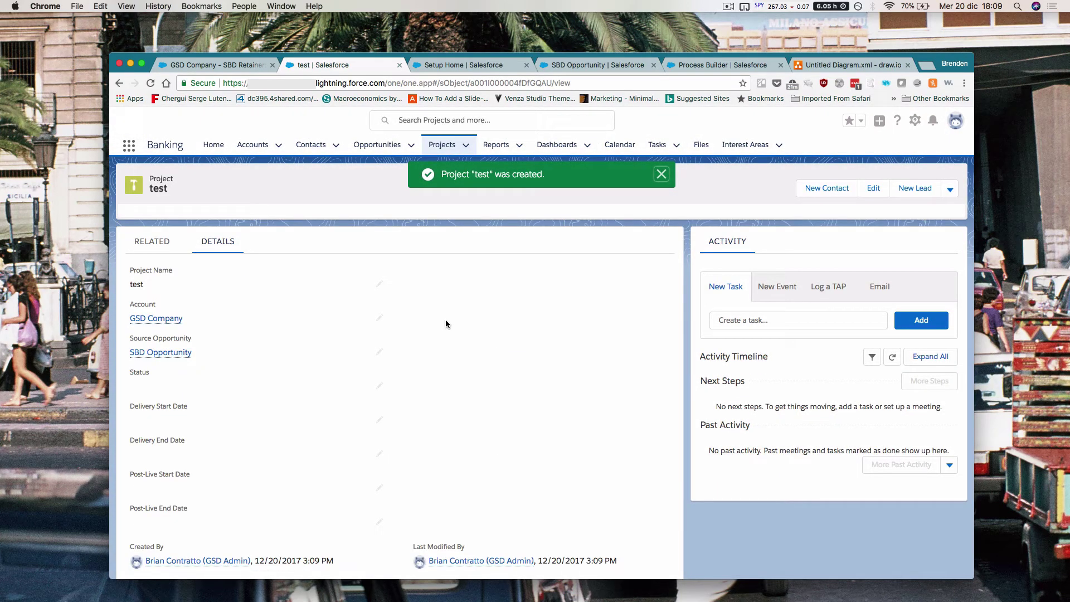
Open PCR-10001 and PCR-10002 from the test project's related list in new tabs and view each
{"action": "left_click", "coordinate": [159, 240]}
{"action": "scroll", "coordinate": [270, 331], "scroll_direction": "down", "scroll_amount": 3}
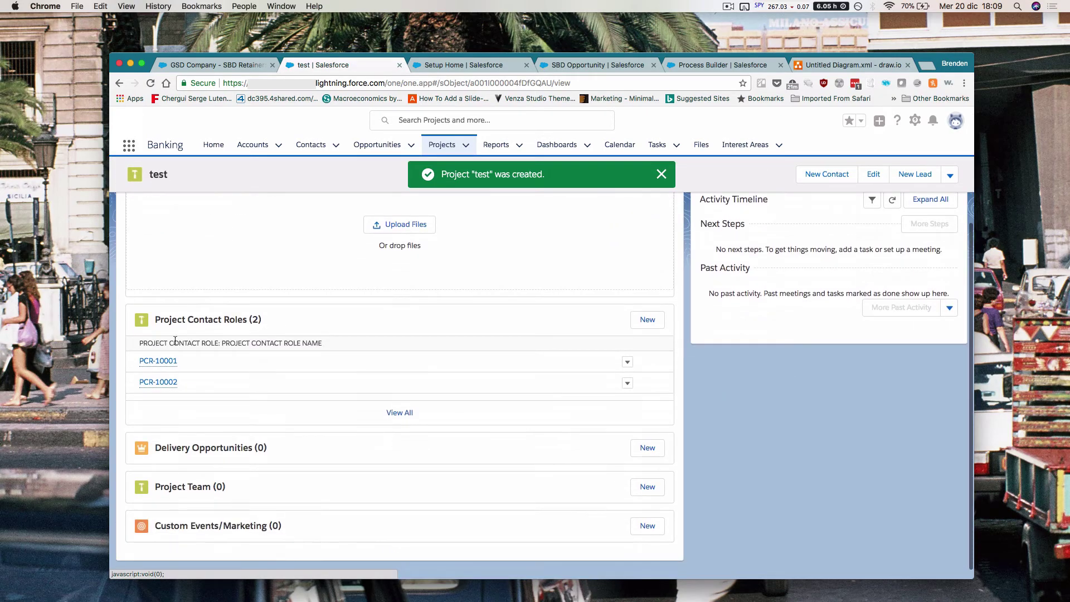
{"action": "right_click", "coordinate": [159, 361]}
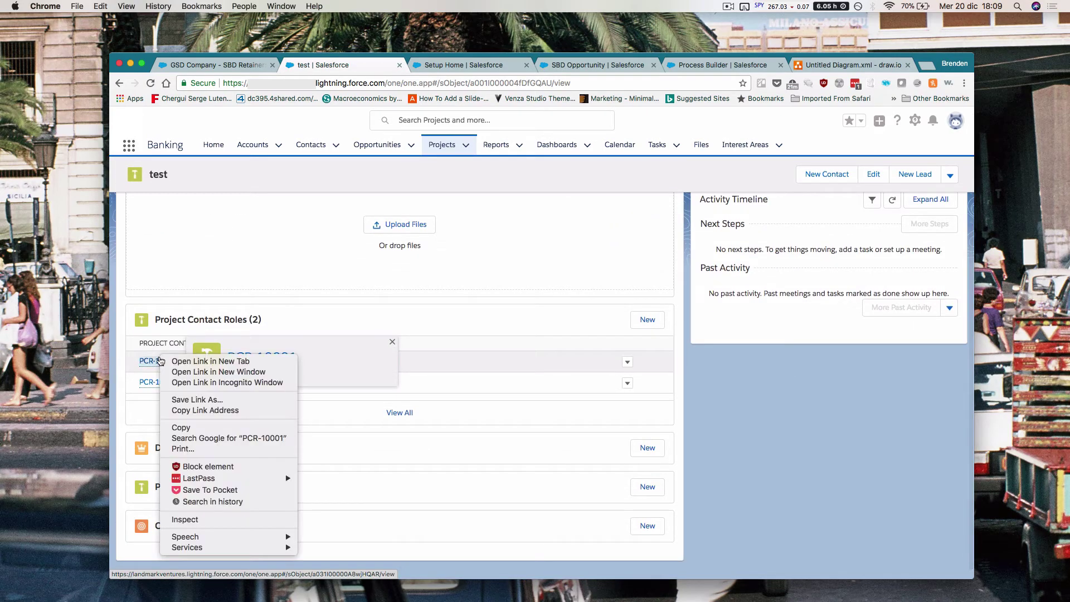
{"action": "left_click", "coordinate": [195, 368]}
{"action": "right_click", "coordinate": [164, 383]}
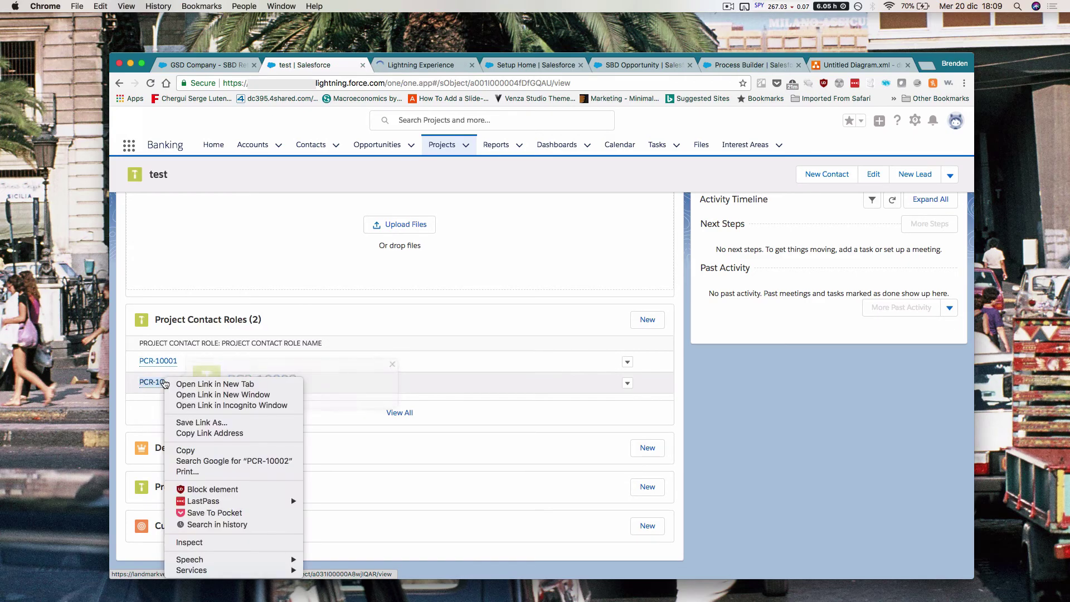
{"action": "left_click", "coordinate": [195, 390]}
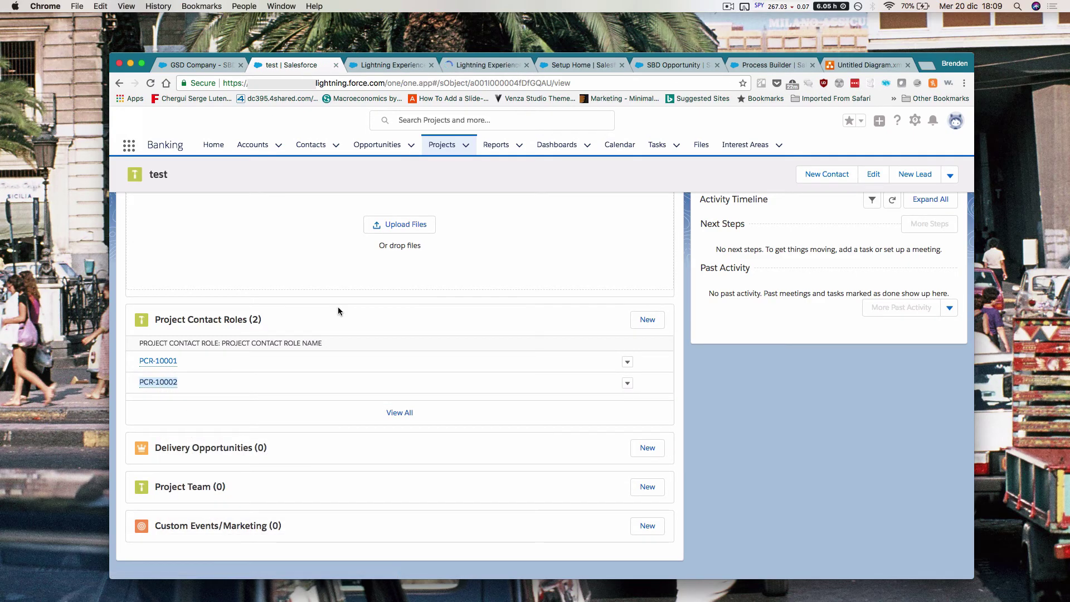
{"action": "left_click", "coordinate": [393, 66]}
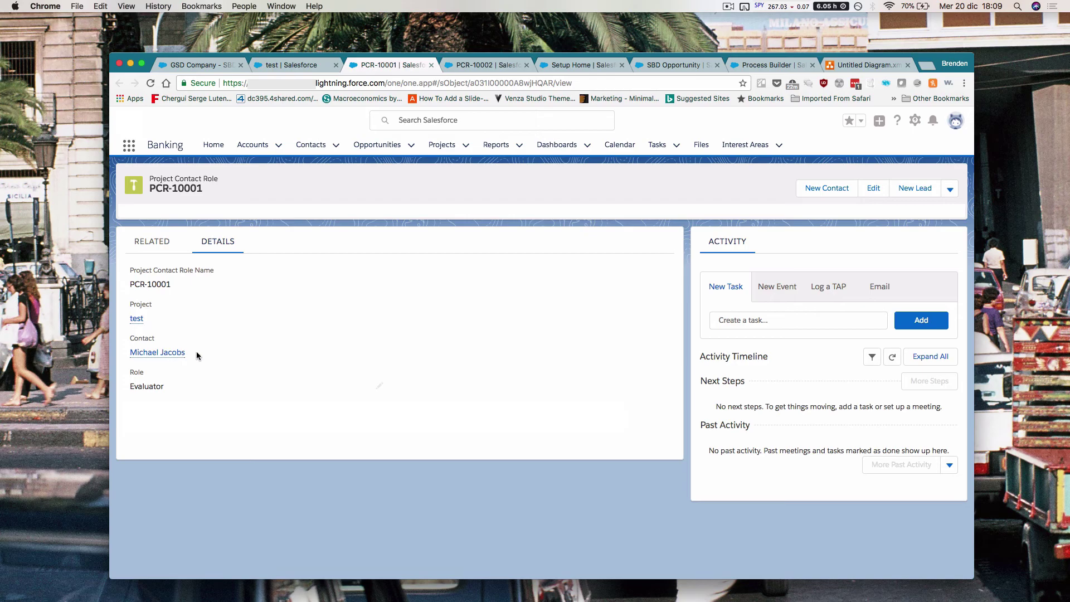
{"action": "left_click", "coordinate": [485, 65]}
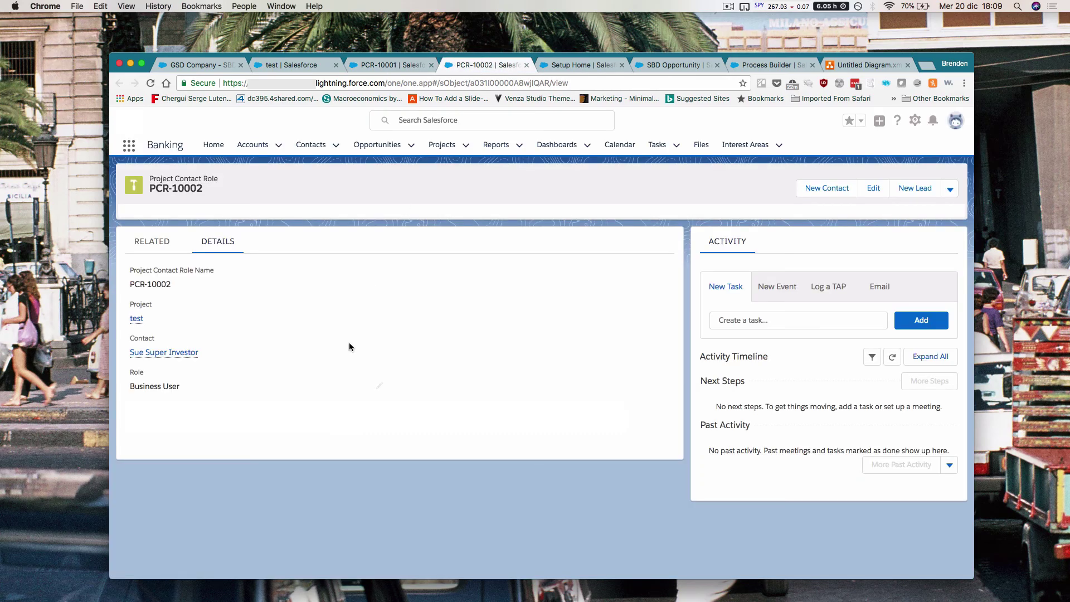